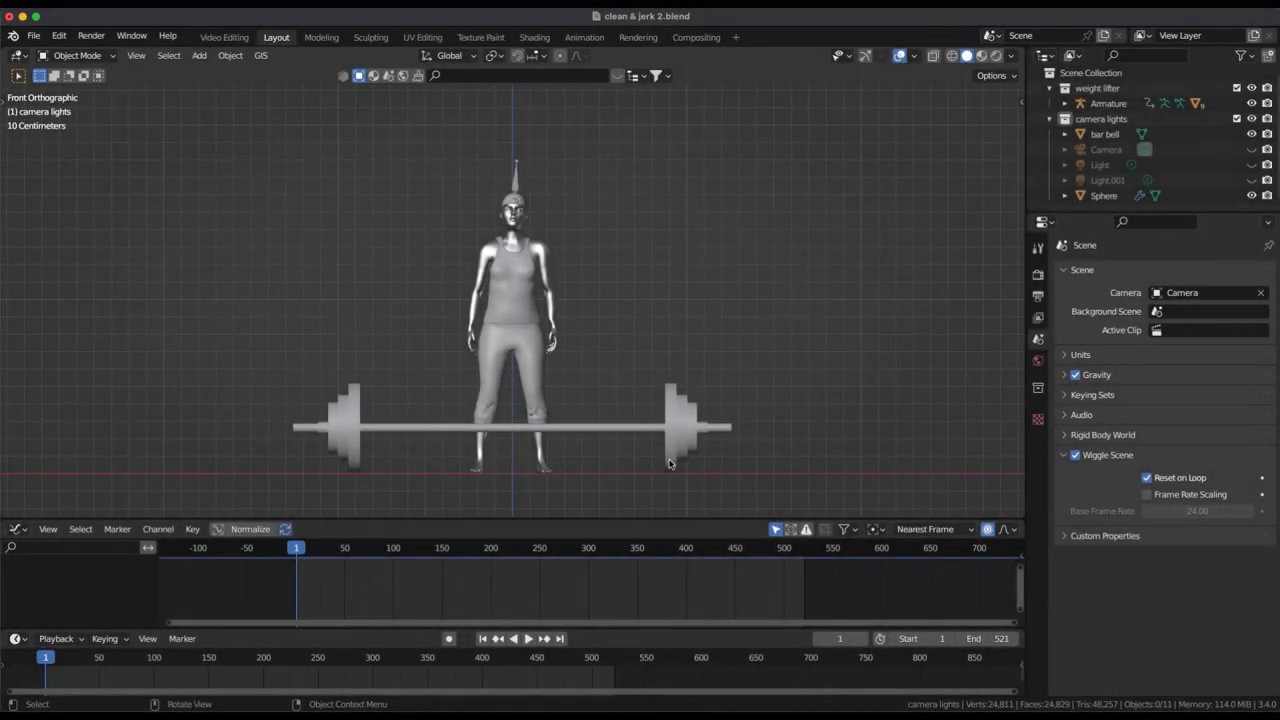
Step: Give the bar bell a Simple Subdivision Surface modifier, raising its viewport level to 3
{"action": "left_click", "coordinate": [676, 432]}
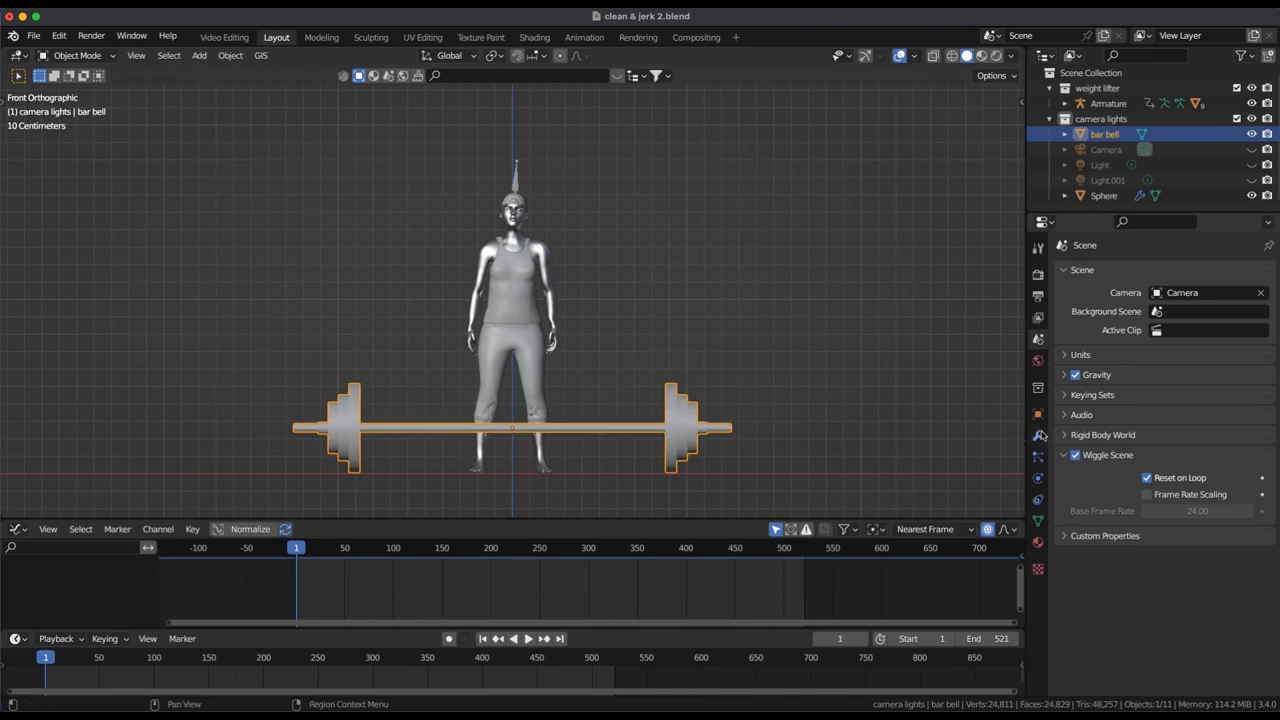
{"action": "left_click", "coordinate": [1037, 438]}
{"action": "left_click", "coordinate": [1118, 274]}
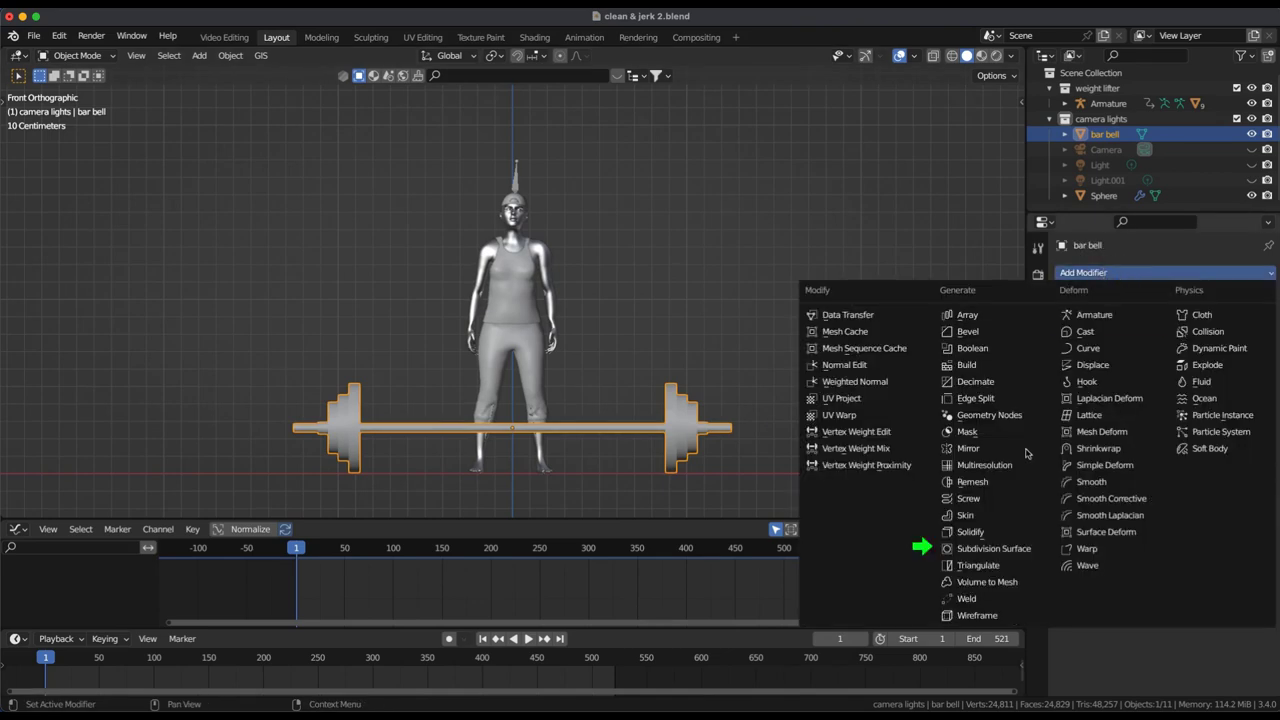
{"action": "left_click", "coordinate": [996, 549]}
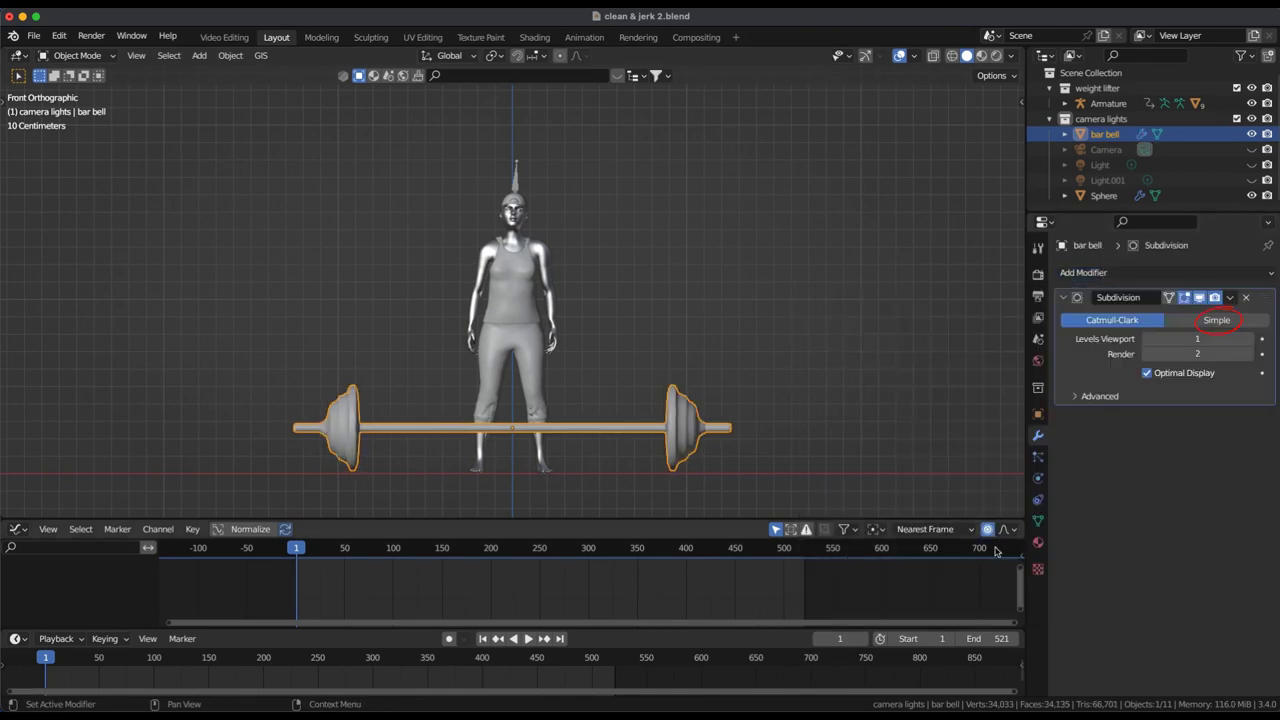
{"action": "left_click", "coordinate": [1247, 322]}
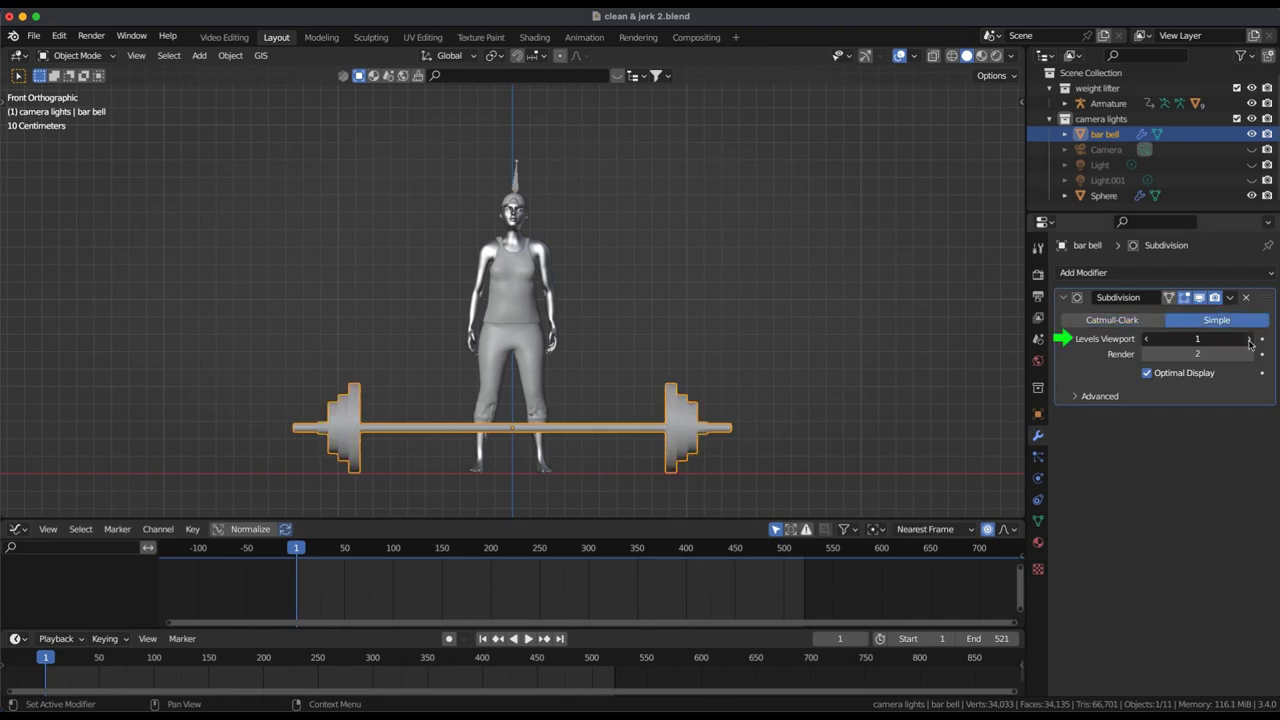
{"action": "left_click", "coordinate": [1249, 340]}
{"action": "left_click", "coordinate": [1249, 340]}
{"action": "left_click", "coordinate": [1249, 354]}
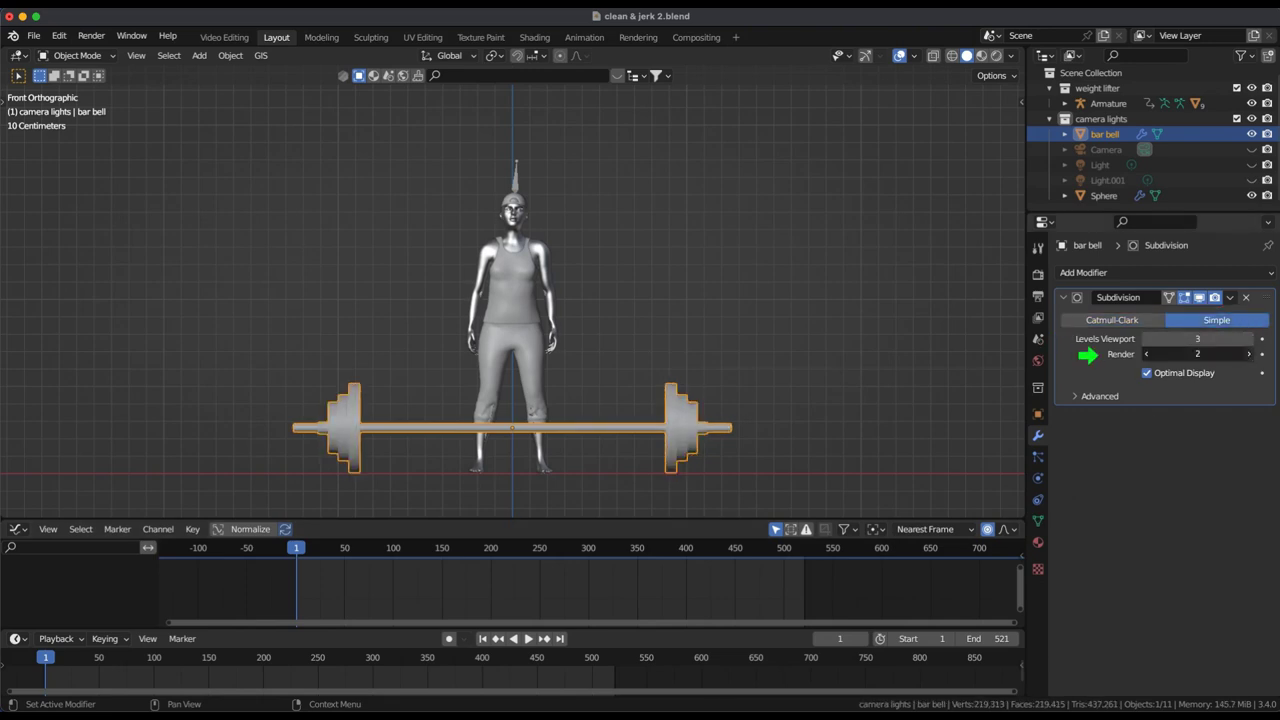
{"action": "left_click", "coordinate": [1038, 500]}
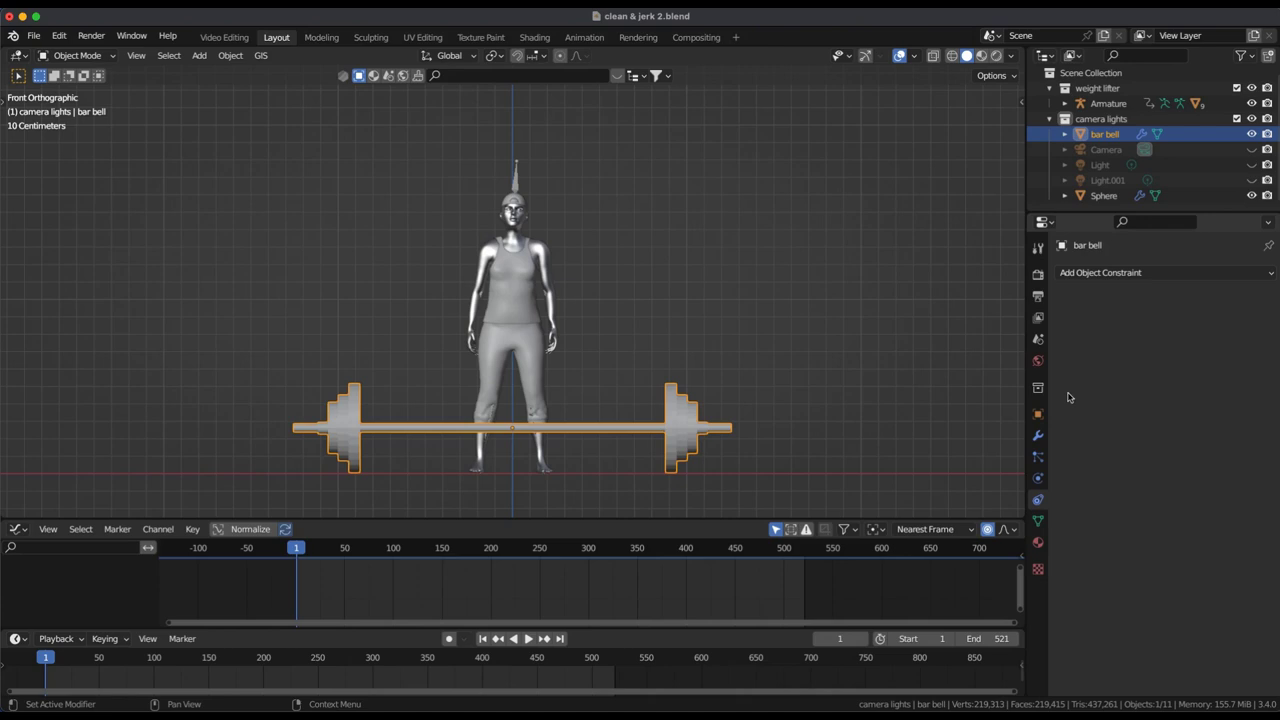
Step: Add a Child Of constraint targeting Armature bone mixamorig:RightHand, then Set Inverse
{"action": "left_click", "coordinate": [1113, 276]}
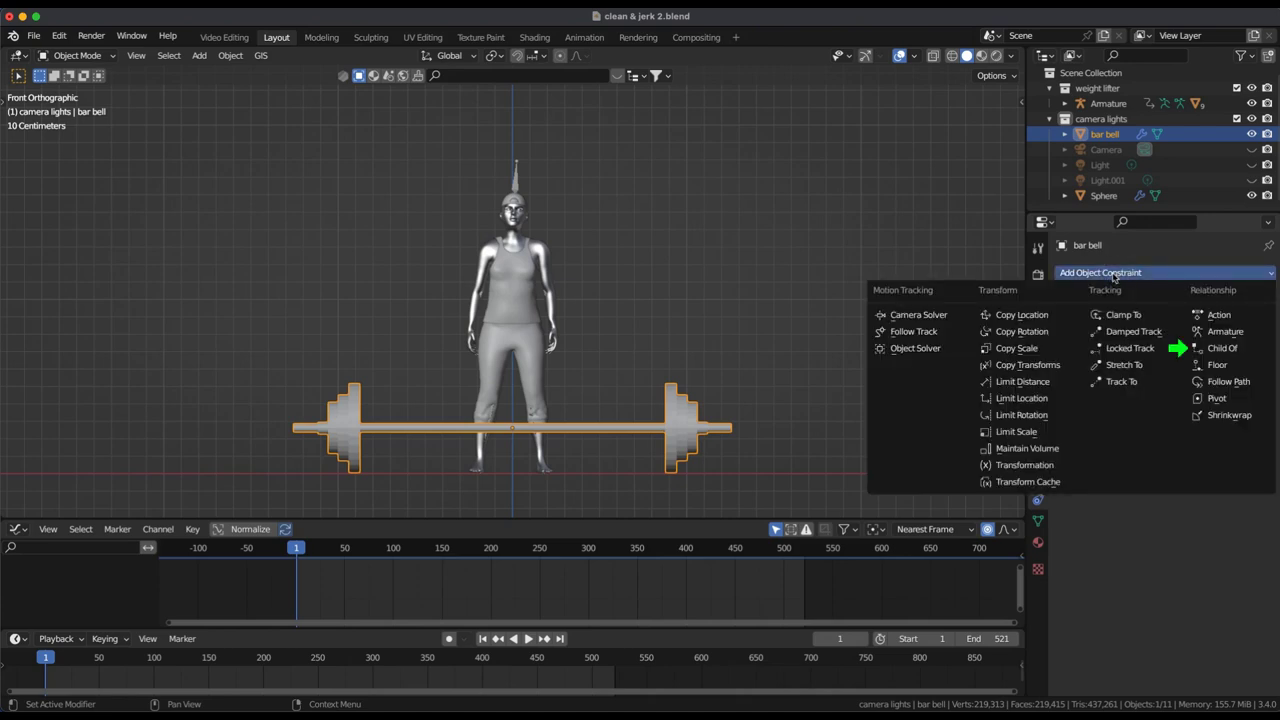
{"action": "left_click", "coordinate": [1221, 349]}
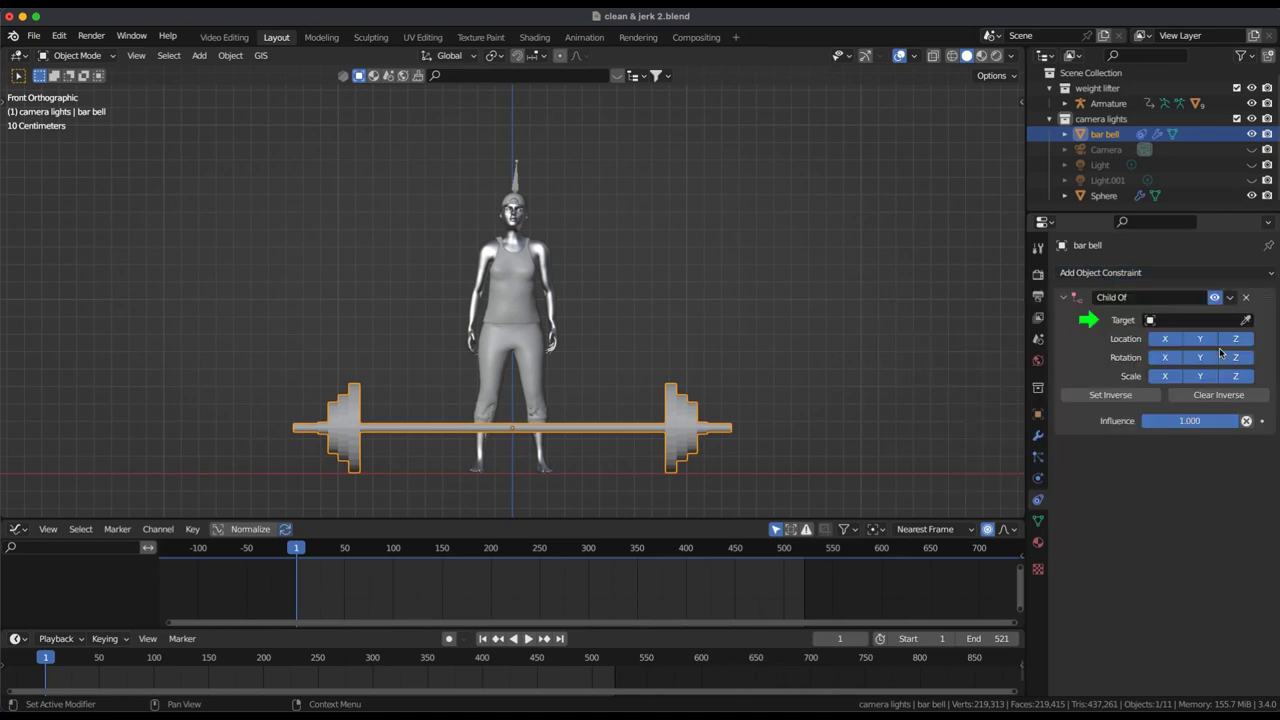
{"action": "left_click", "coordinate": [1176, 320]}
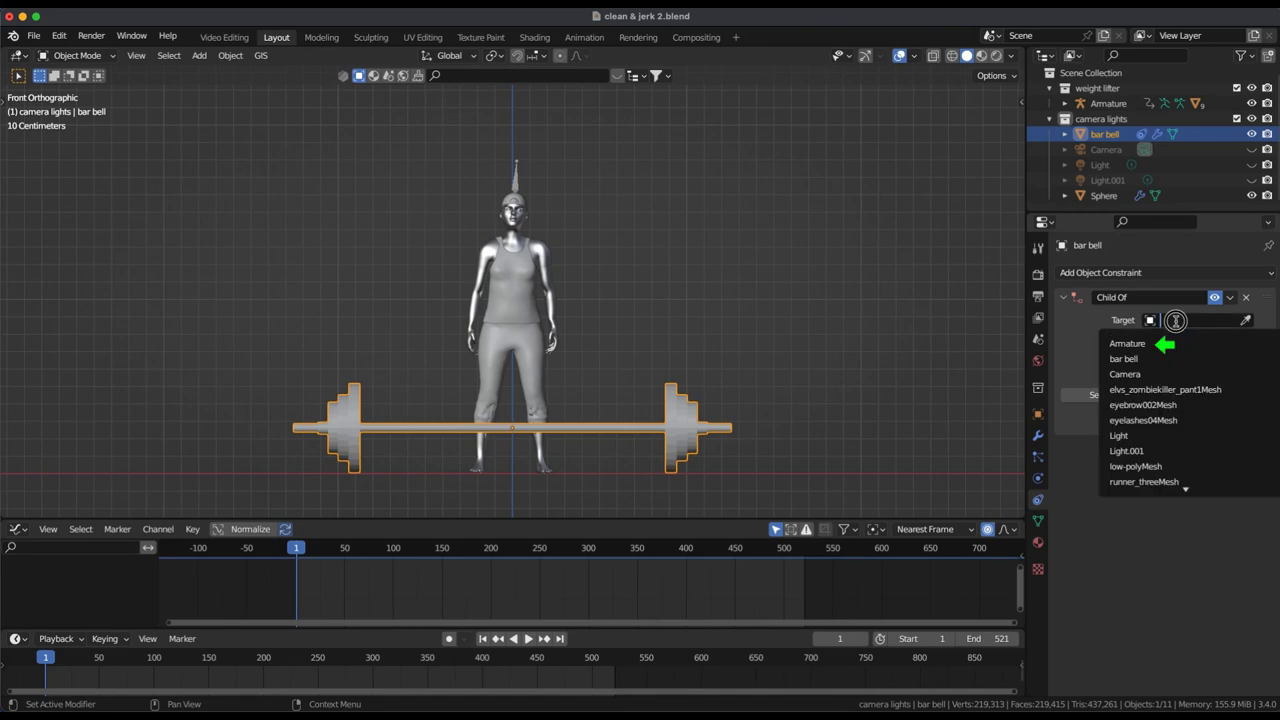
{"action": "left_click", "coordinate": [1130, 343]}
{"action": "left_click", "coordinate": [1187, 339]}
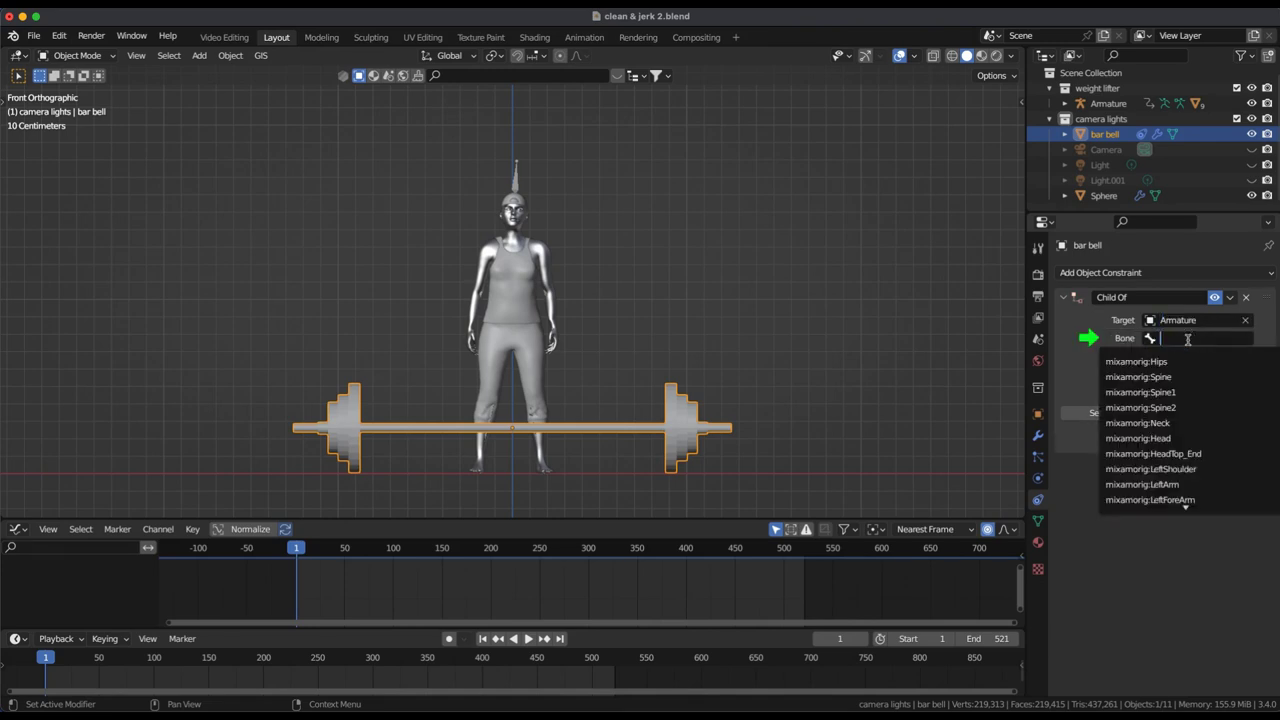
{"action": "scroll", "coordinate": [1170, 430], "scroll_direction": "down", "scroll_amount": 10}
{"action": "scroll", "coordinate": [1160, 470], "scroll_direction": "down", "scroll_amount": 10}
{"action": "scroll", "coordinate": [1157, 480], "scroll_direction": "down", "scroll_amount": 8}
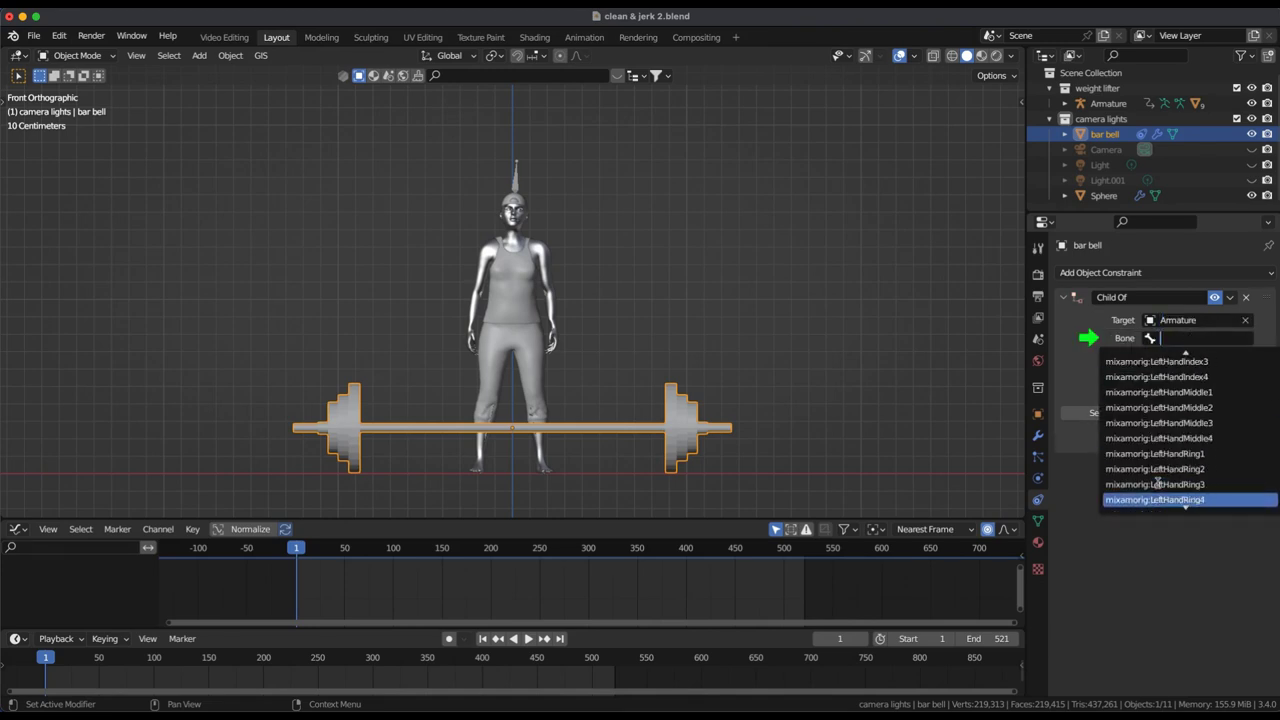
{"action": "scroll", "coordinate": [1157, 480], "scroll_direction": "down", "scroll_amount": 7}
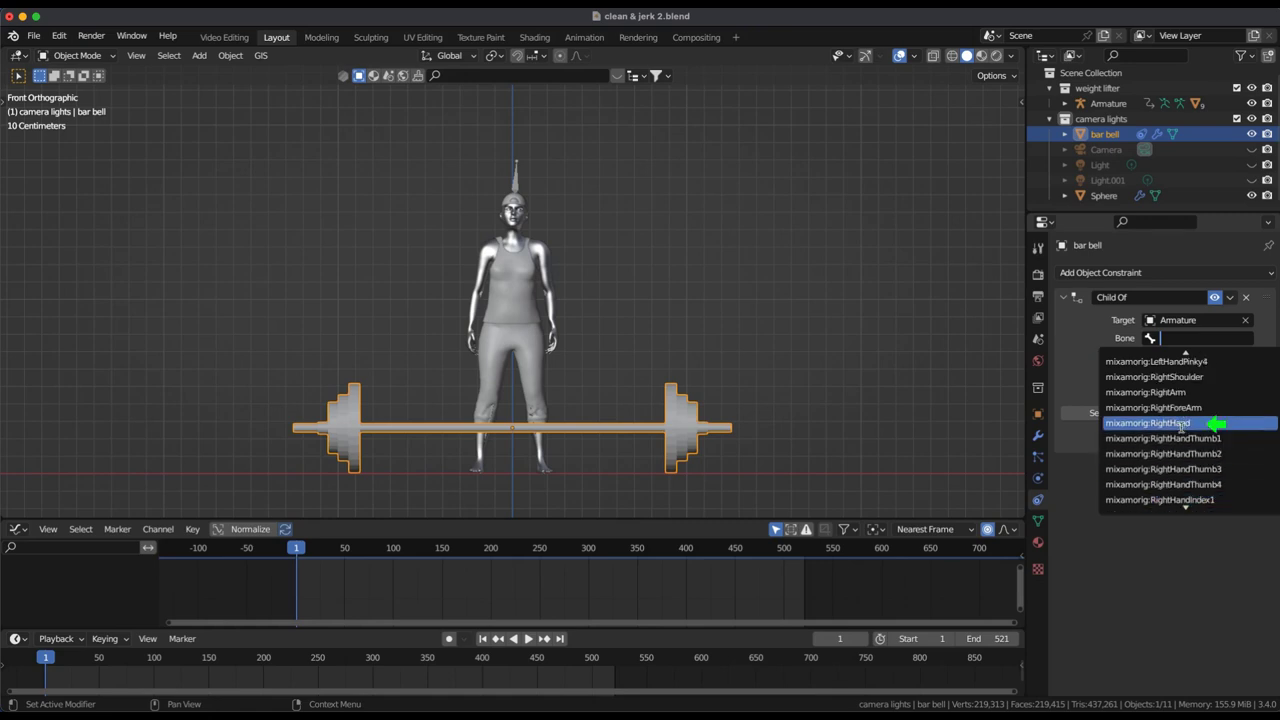
{"action": "left_click", "coordinate": [1182, 430]}
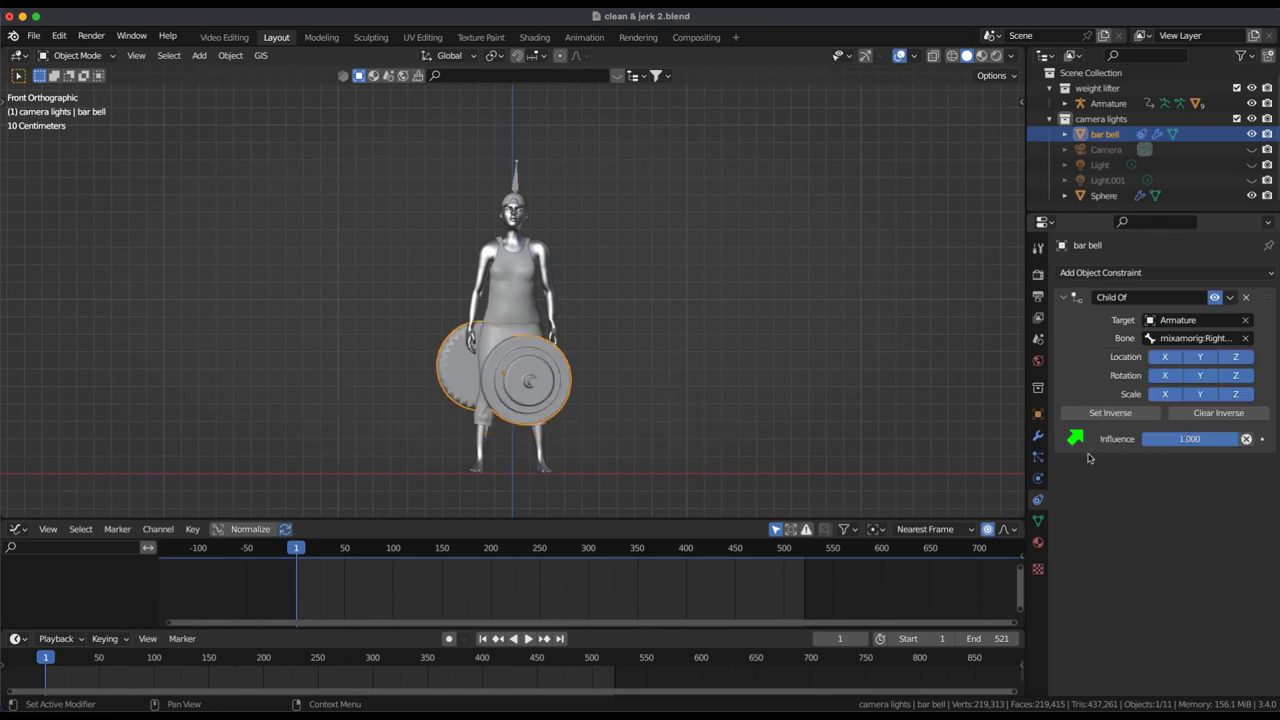
{"action": "left_click", "coordinate": [1112, 416]}
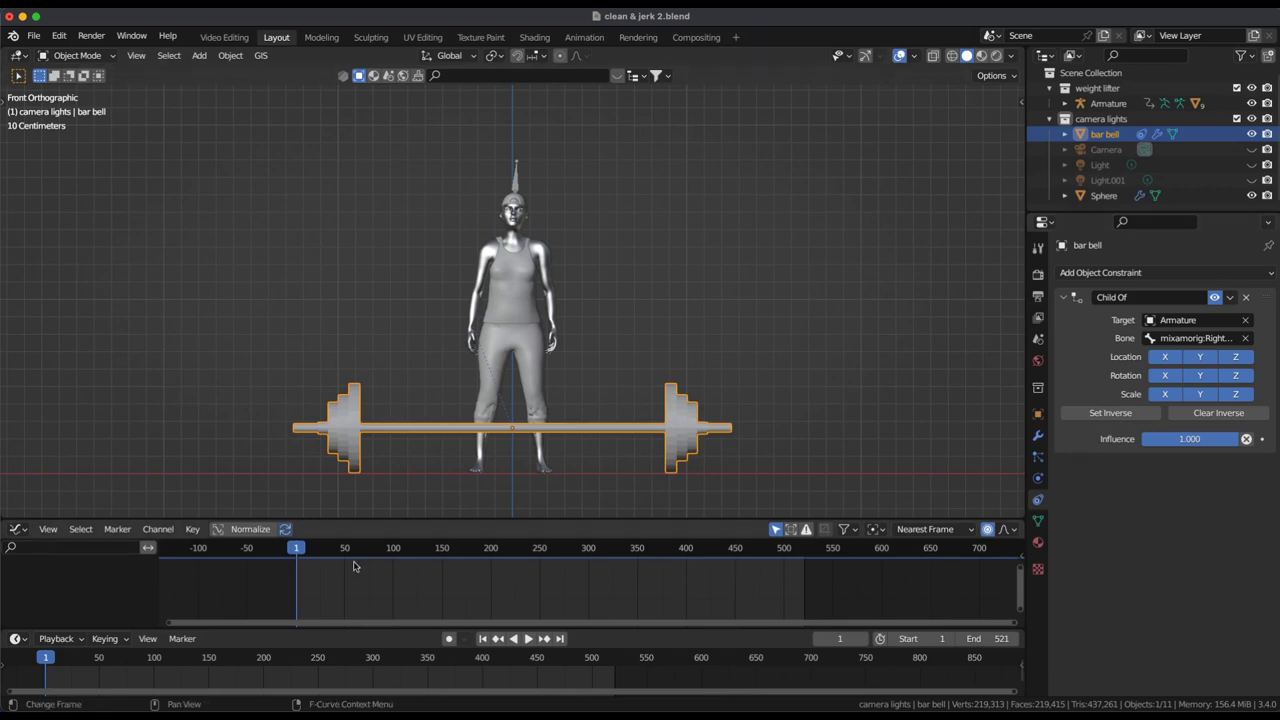
Step: Keyframe the Child Of constraint's enabled state at frames 81 and 80
{"action": "left_click_drag", "start_coordinate": [293, 551], "coordinate": [374, 557]}
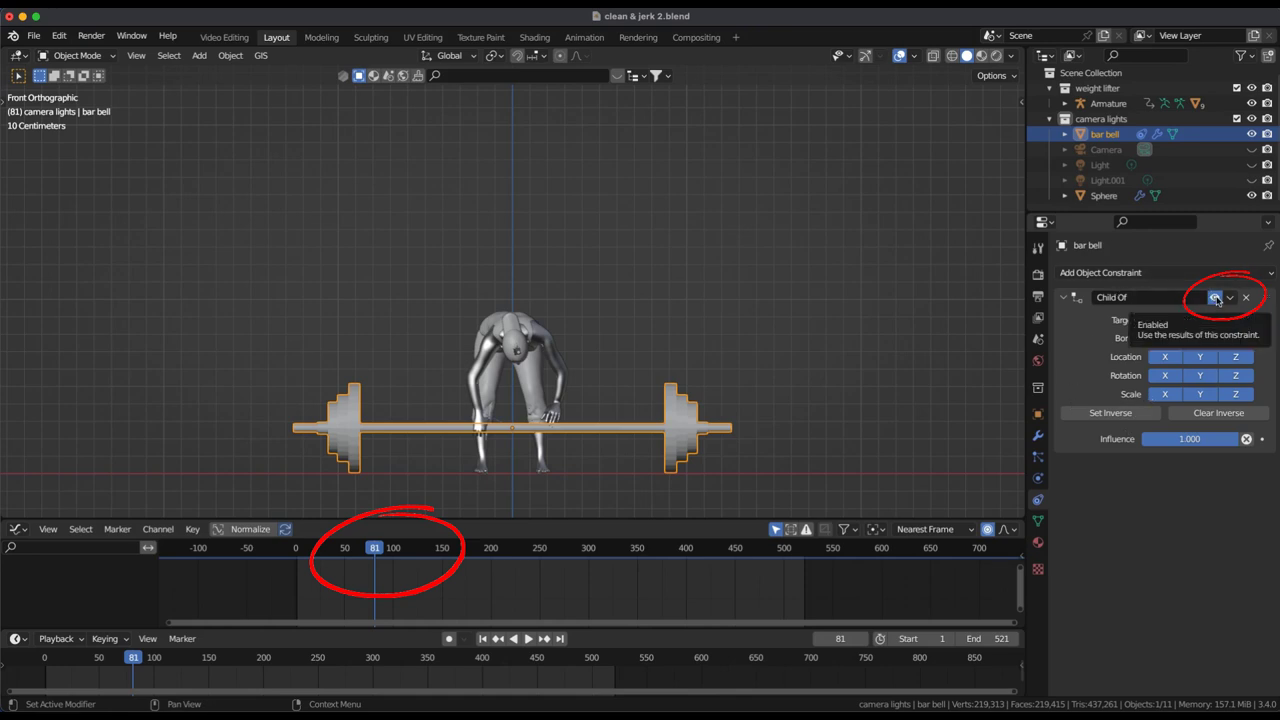
{"action": "key", "text": "i"}
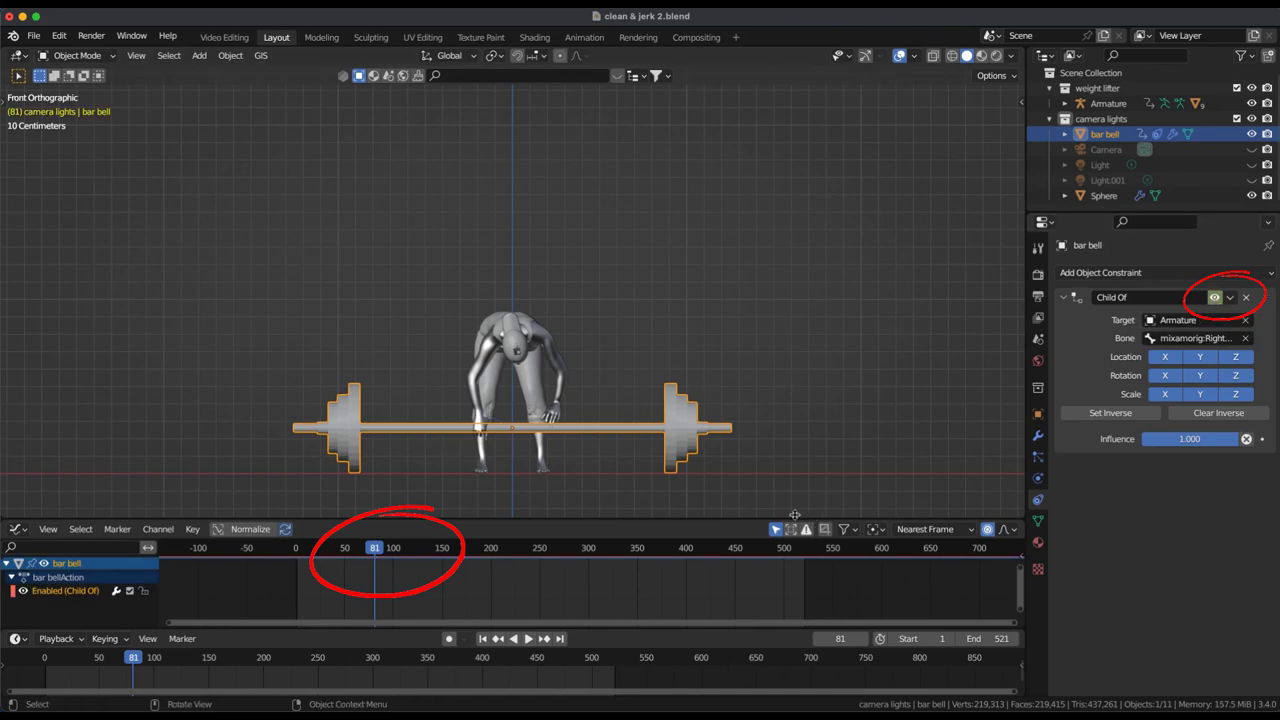
{"action": "key", "text": "Left"}
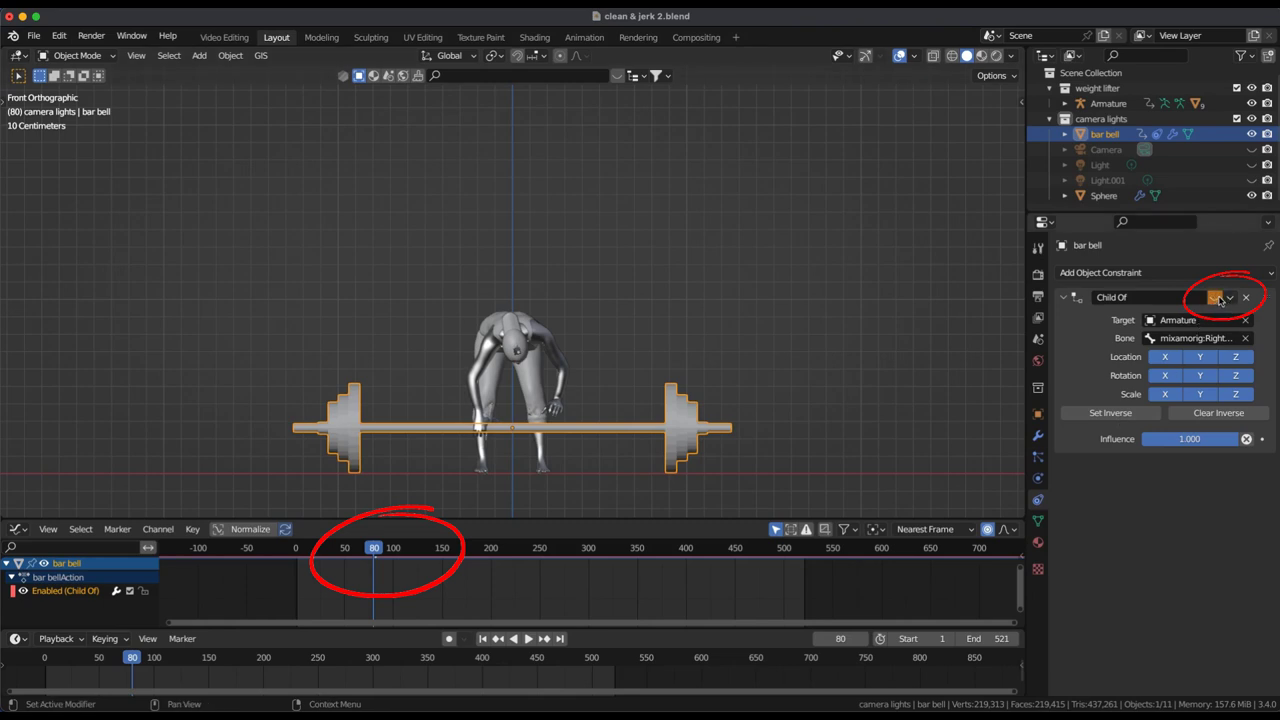
{"action": "key", "text": "i"}
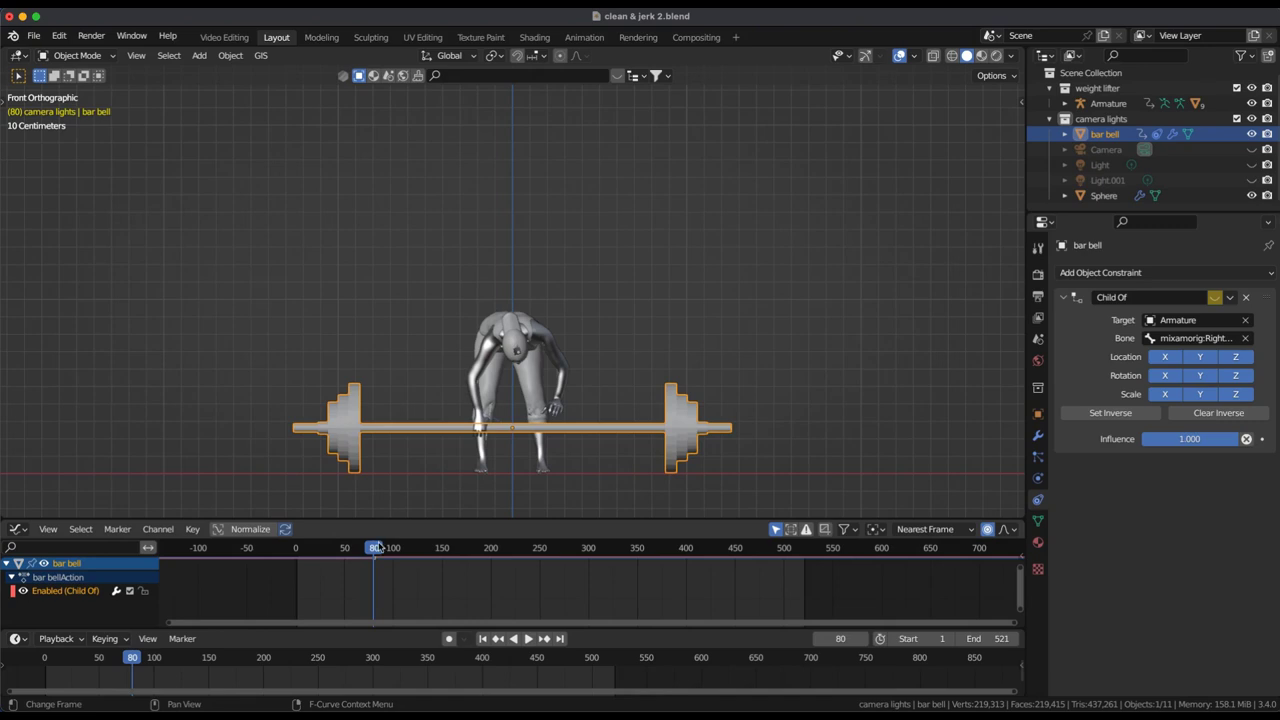
Step: Stop the bar following the hand's Y and Z rotation, previewing the lift to about frame 146
{"action": "mouse_move", "coordinate": [376, 549]}
{"action": "left_mouse_down"}
{"action": "mouse_move", "coordinate": [309, 556]}
{"action": "mouse_move", "coordinate": [414, 562]}
{"action": "mouse_move", "coordinate": [376, 570]}
{"action": "left_mouse_up"}
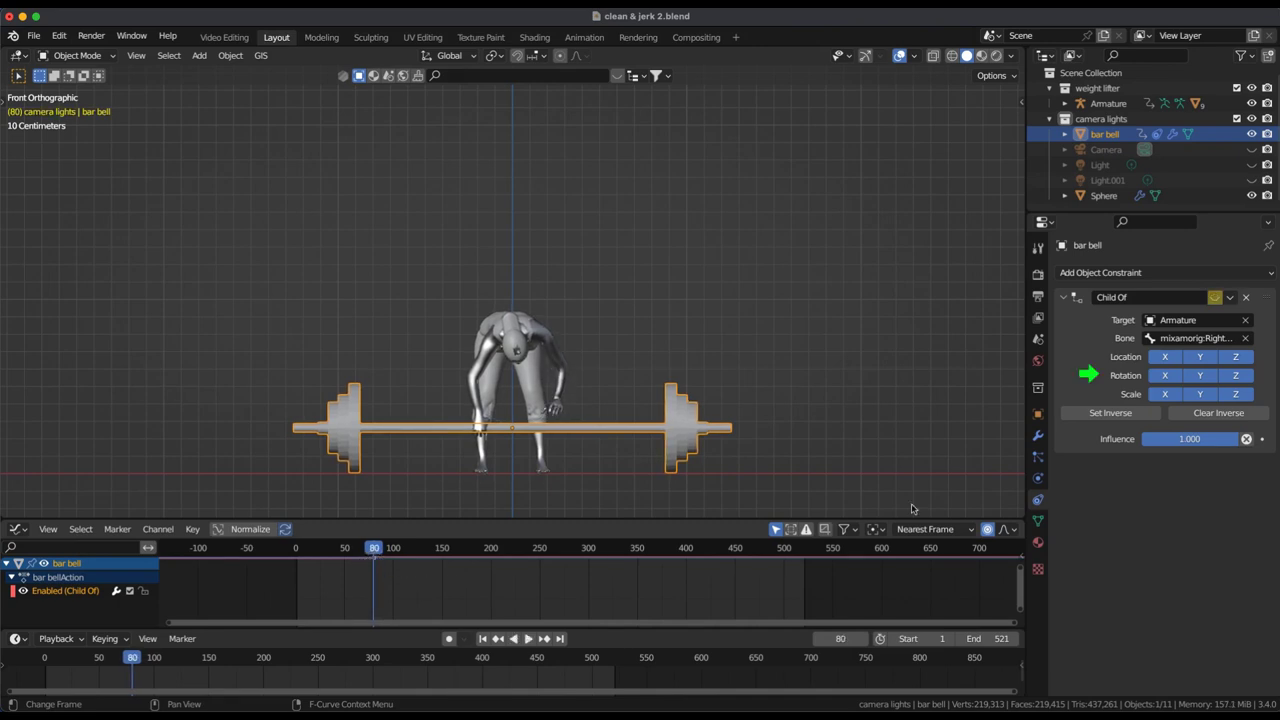
{"action": "left_click", "coordinate": [1232, 379]}
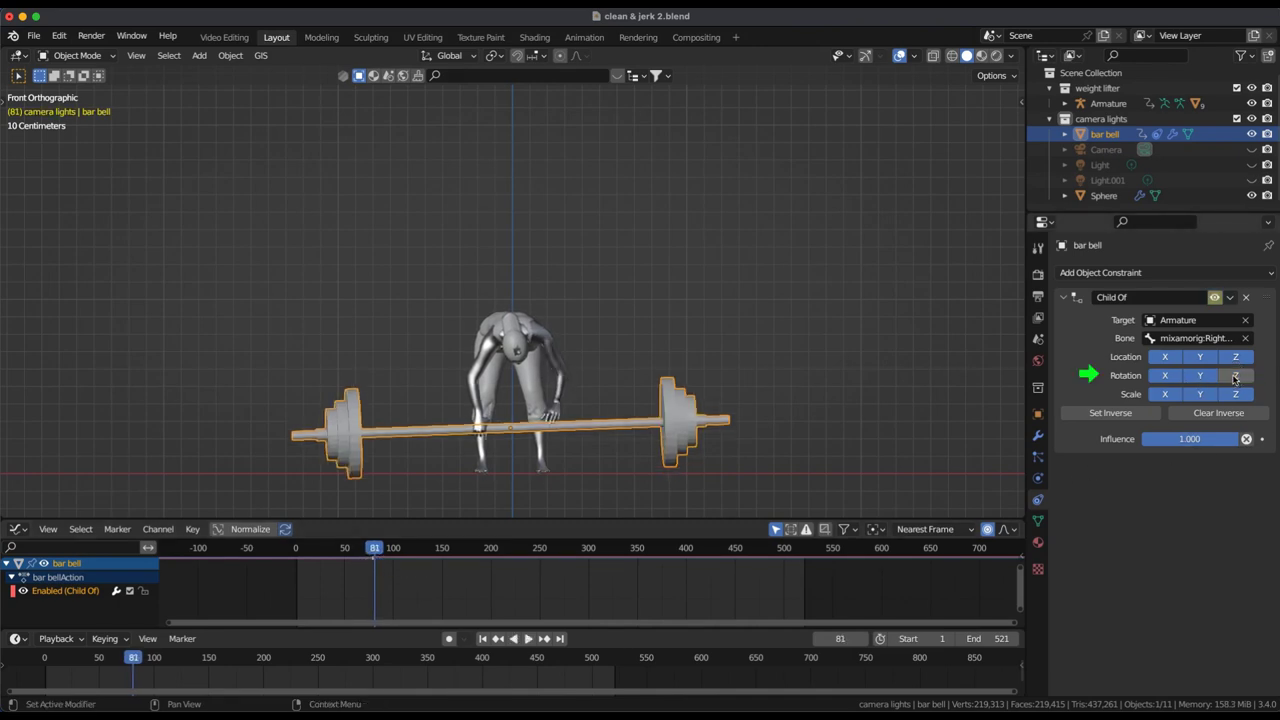
{"action": "left_click", "coordinate": [1204, 379]}
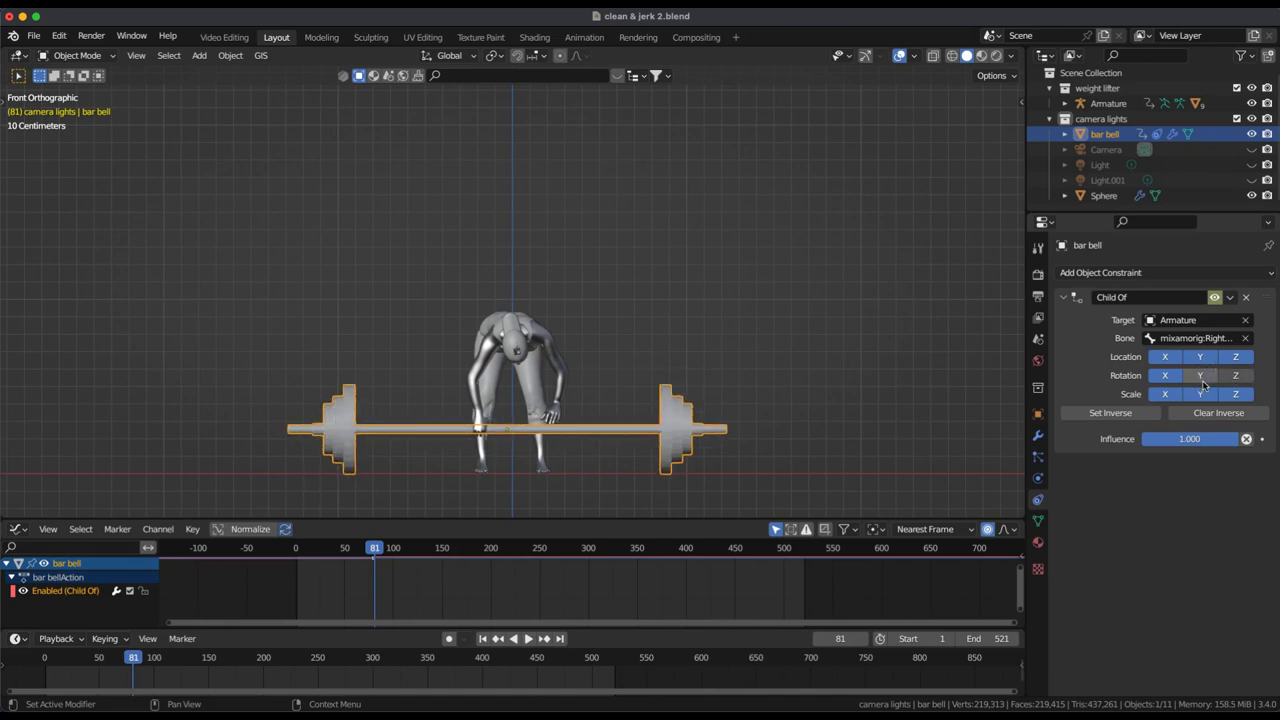
{"action": "left_click_drag", "start_coordinate": [375, 548], "coordinate": [772, 549]}
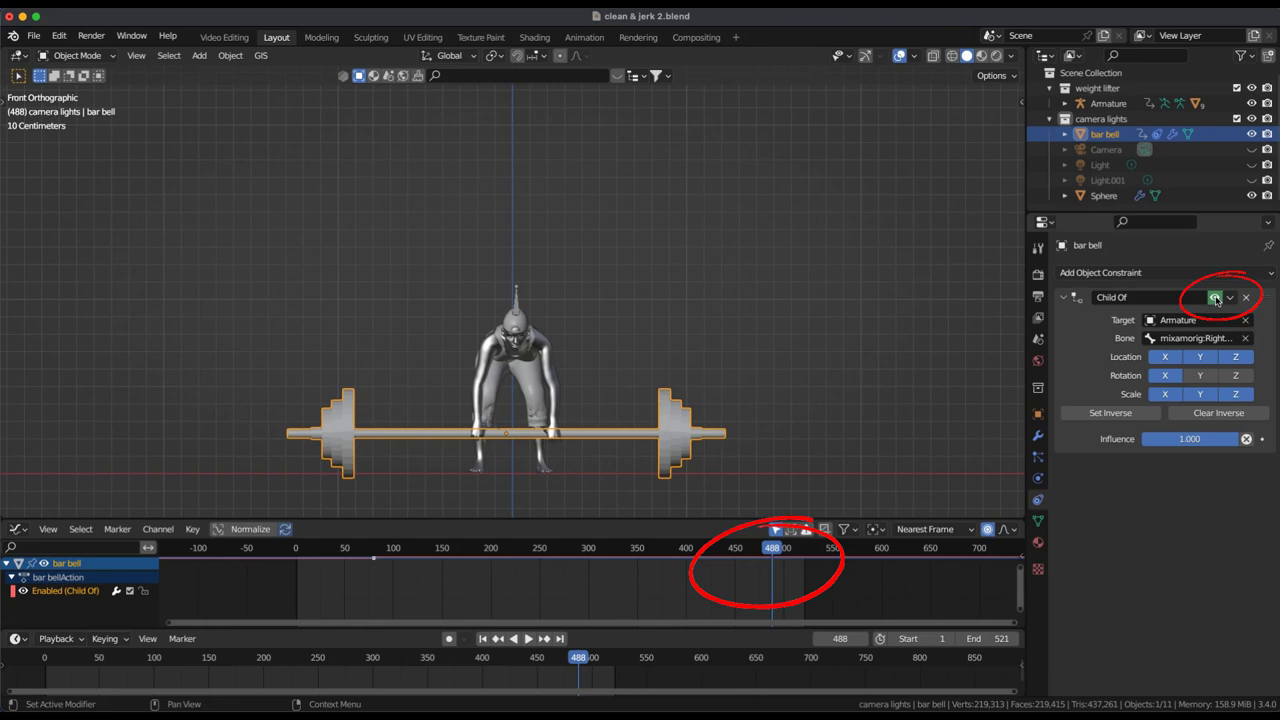
Step: Key Child Of off at frame 488 and enabled at 487, preview, then return to frame 1
{"action": "left_click", "coordinate": [1215, 299]}
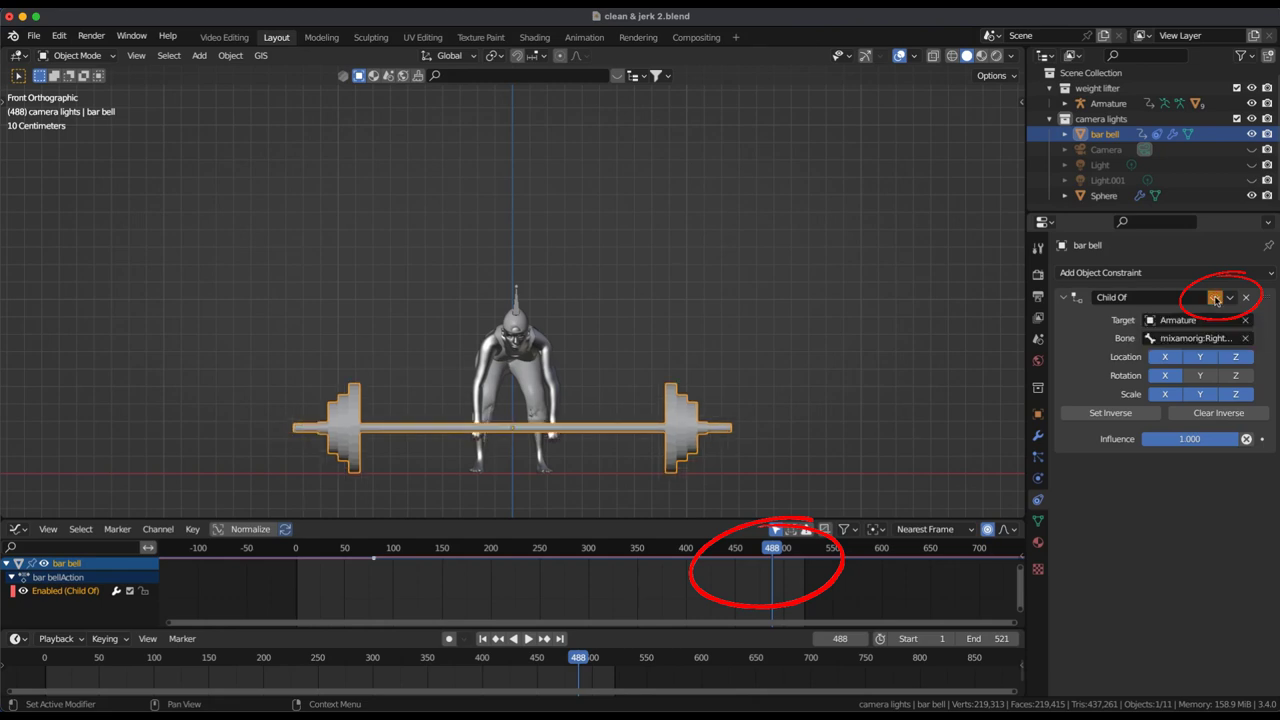
{"action": "key", "text": "i"}
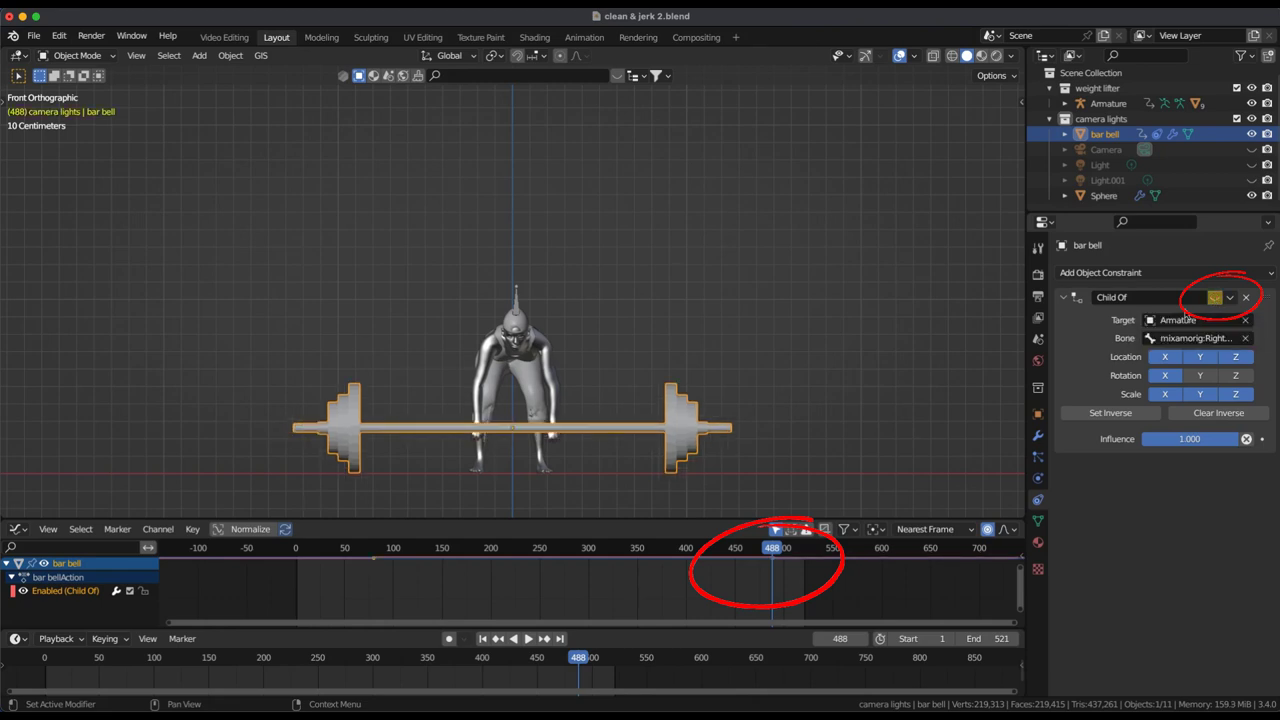
{"action": "key", "text": "Left"}
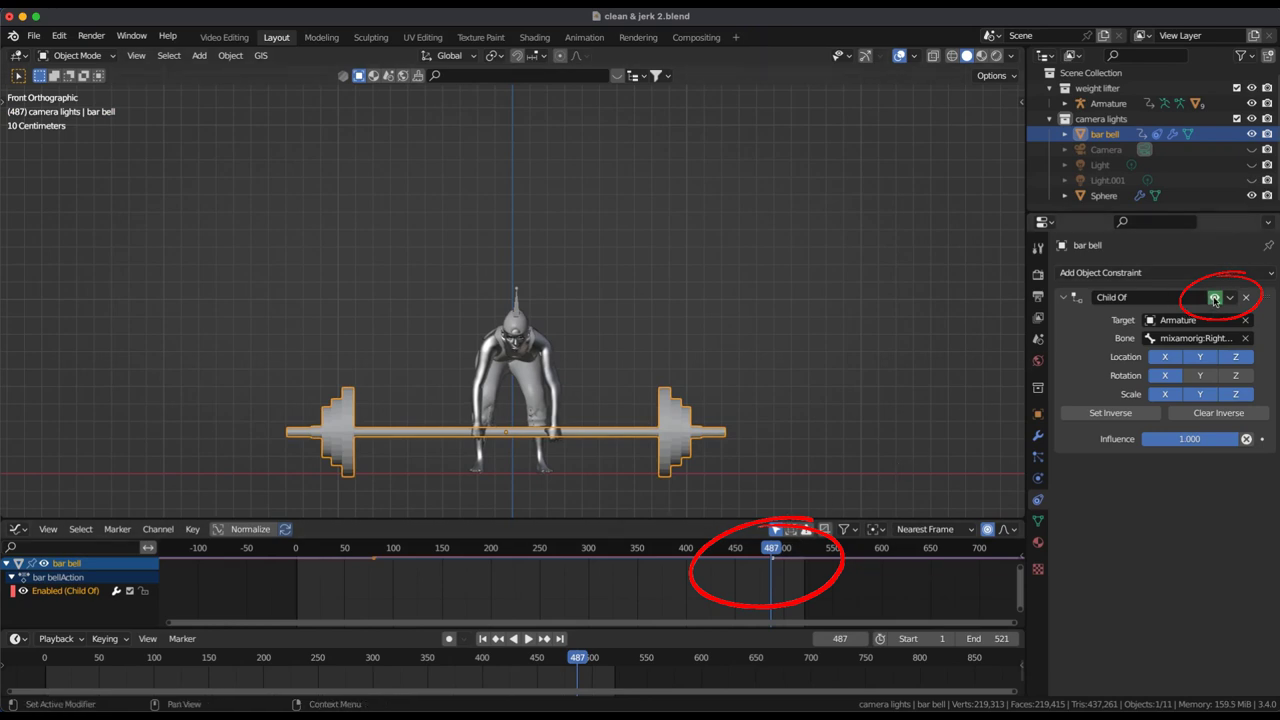
{"action": "key", "text": "i"}
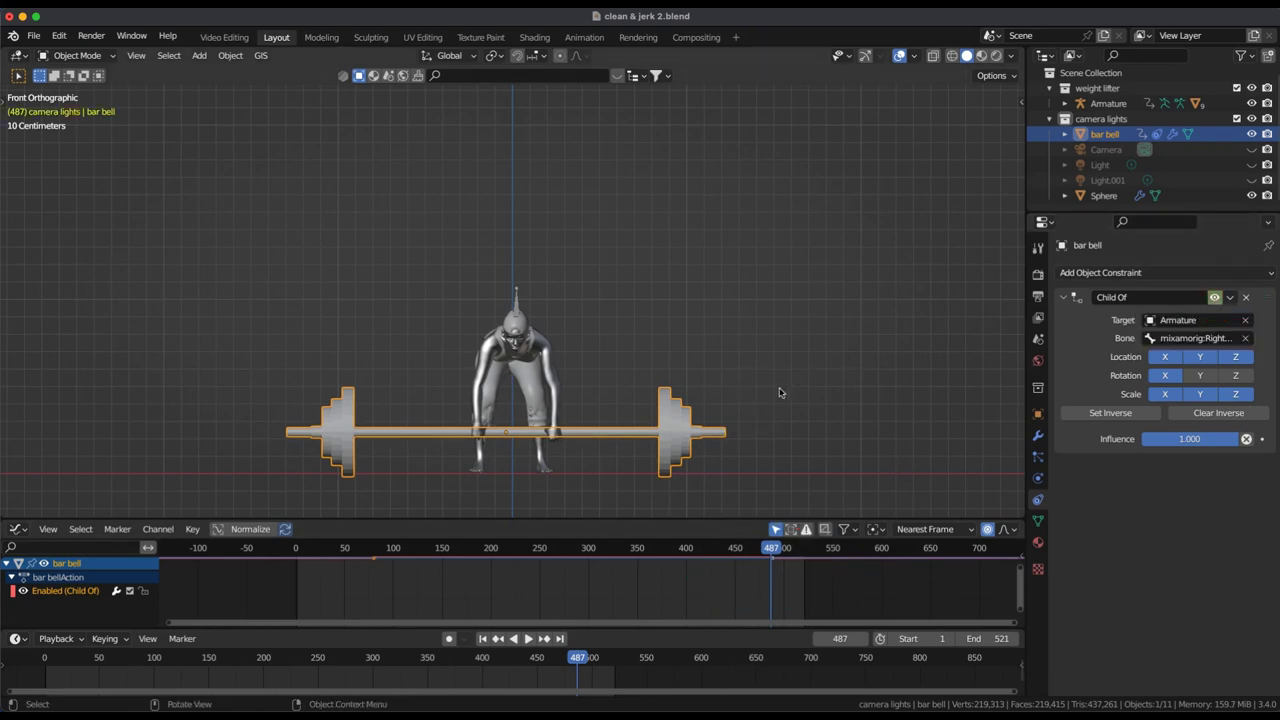
{"action": "mouse_move", "coordinate": [772, 550]}
{"action": "left_mouse_down"}
{"action": "mouse_move", "coordinate": [714, 563]}
{"action": "mouse_move", "coordinate": [634, 556]}
{"action": "mouse_move", "coordinate": [801, 565]}
{"action": "mouse_move", "coordinate": [591, 577]}
{"action": "mouse_move", "coordinate": [772, 575]}
{"action": "mouse_move", "coordinate": [700, 585]}
{"action": "left_mouse_up"}
{"action": "key", "text": "shift+Left"}
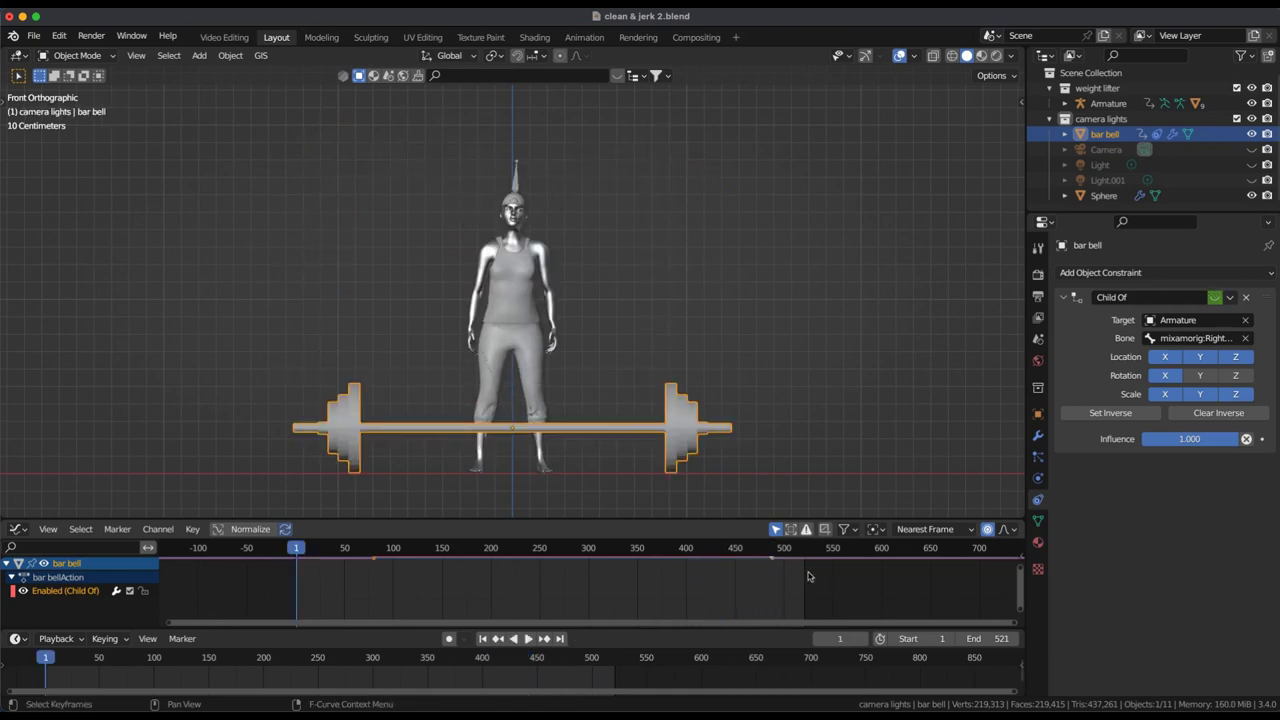
Step: Add a Simple Deform modifier to the barbell, set to Bend around the Z axis
{"action": "left_click", "coordinate": [1062, 298]}
{"action": "left_click", "coordinate": [1096, 274]}
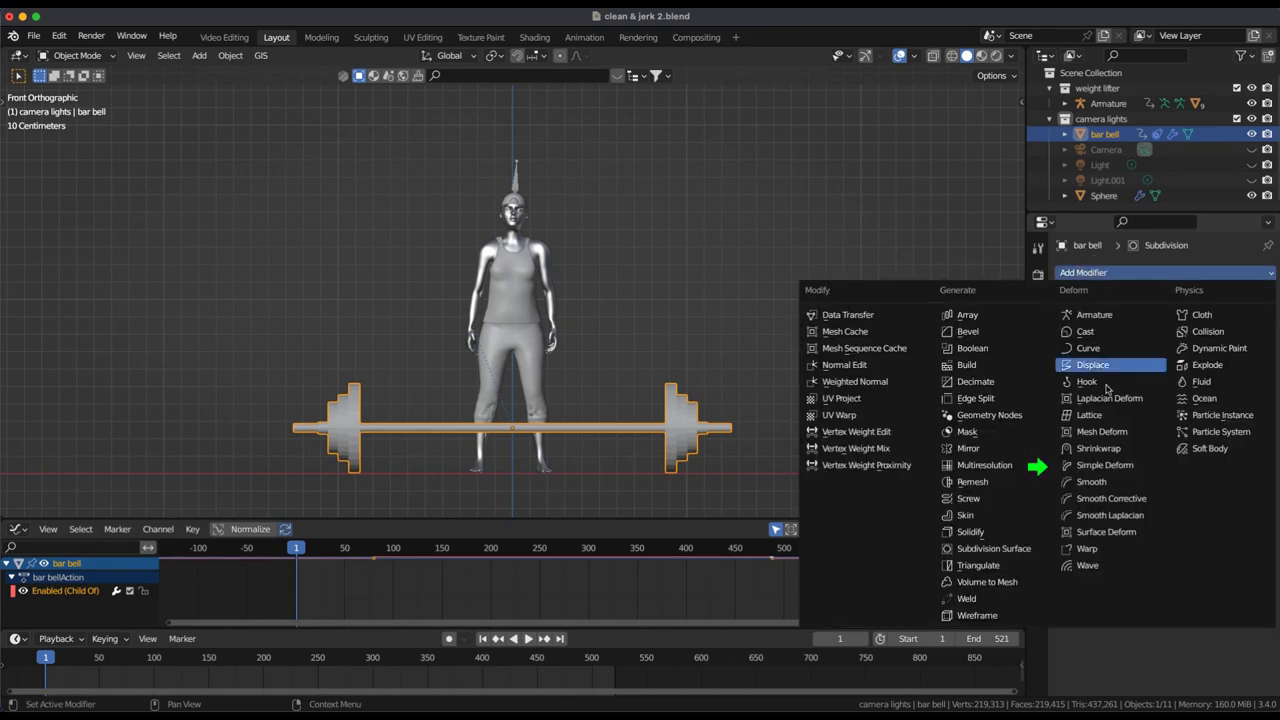
{"action": "left_click", "coordinate": [1103, 466]}
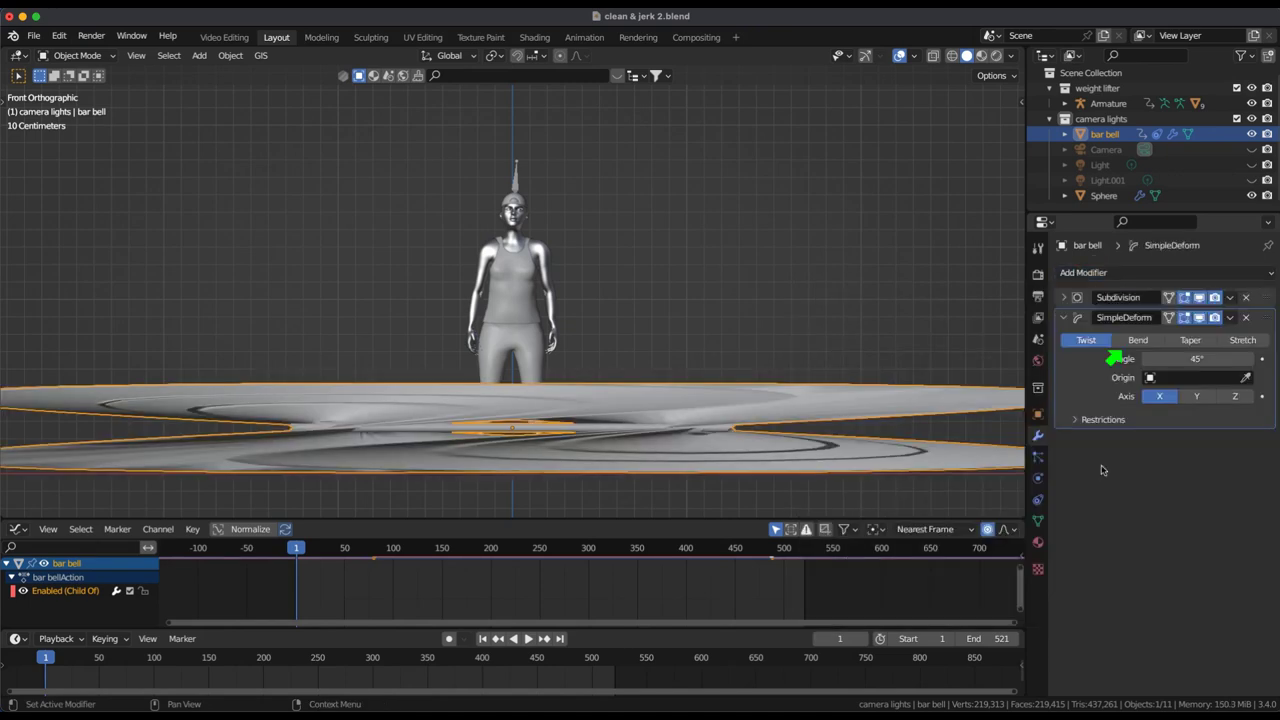
{"action": "left_click", "coordinate": [1135, 339]}
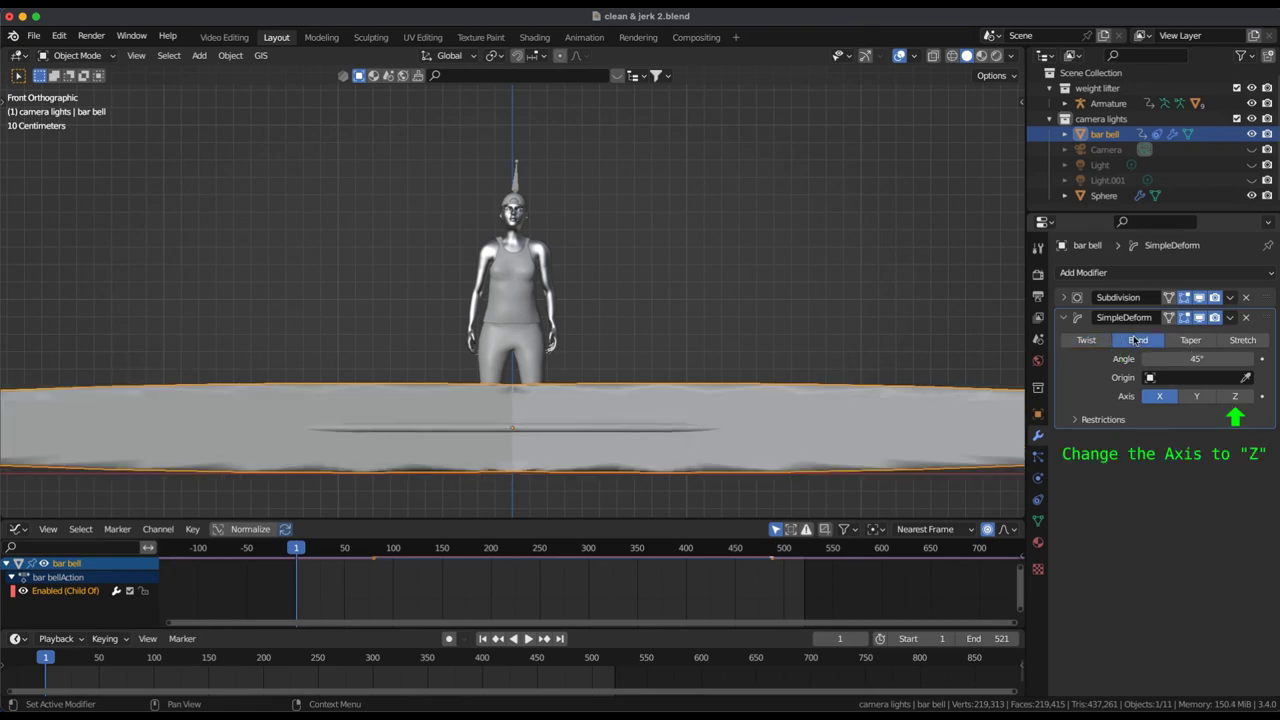
{"action": "left_click", "coordinate": [1235, 396]}
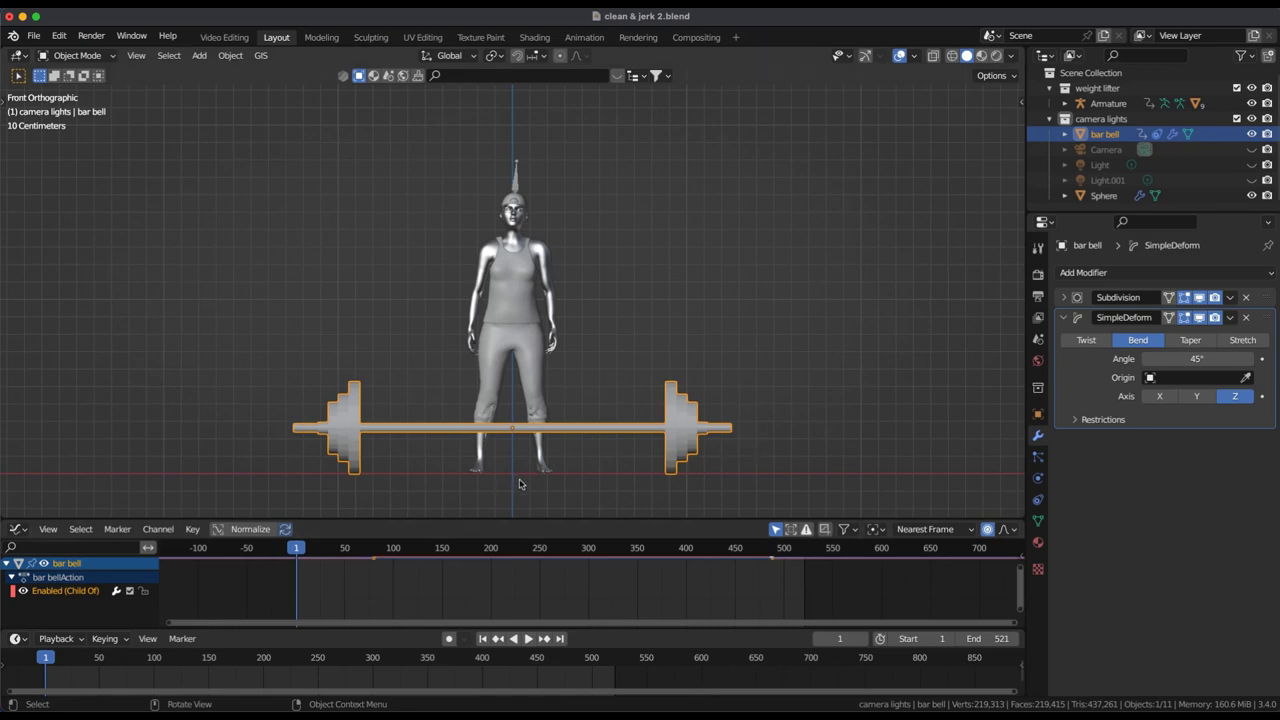
{"action": "key", "text": "shift+a"}
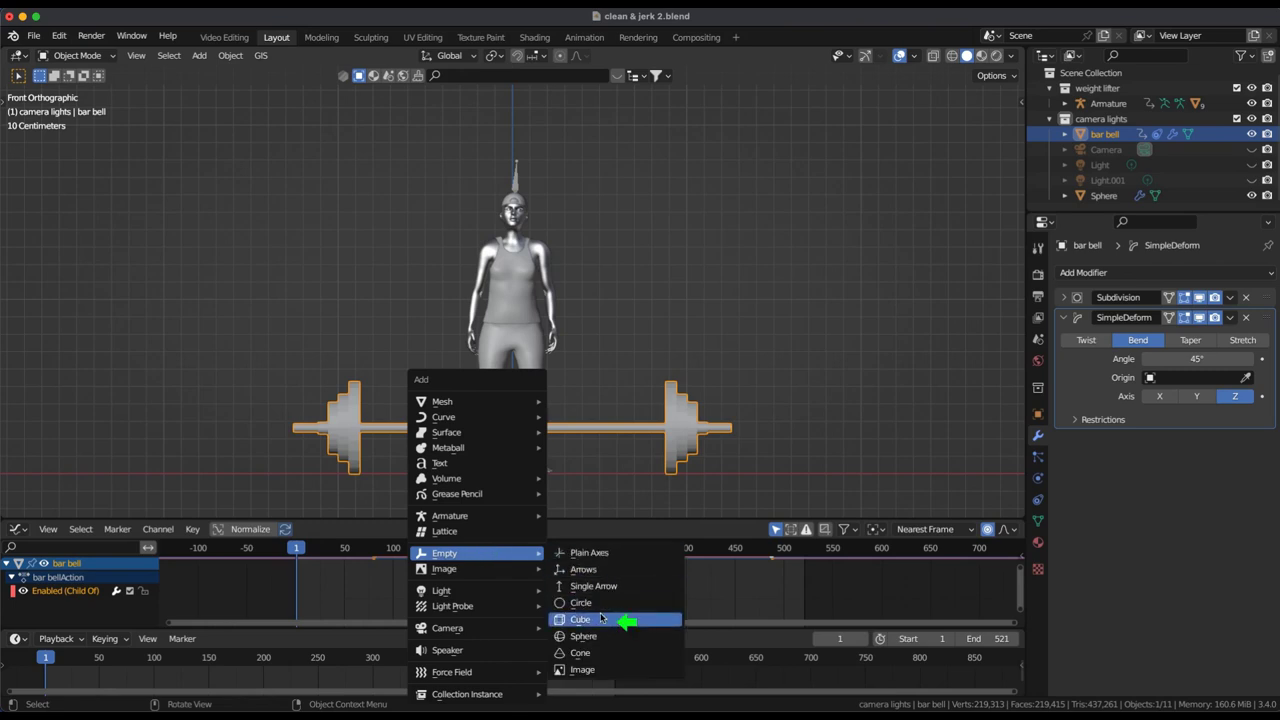
Step: Add a cube Empty at the scene origin scaled to 0.061 and show the sidebar
{"action": "left_click", "coordinate": [587, 622]}
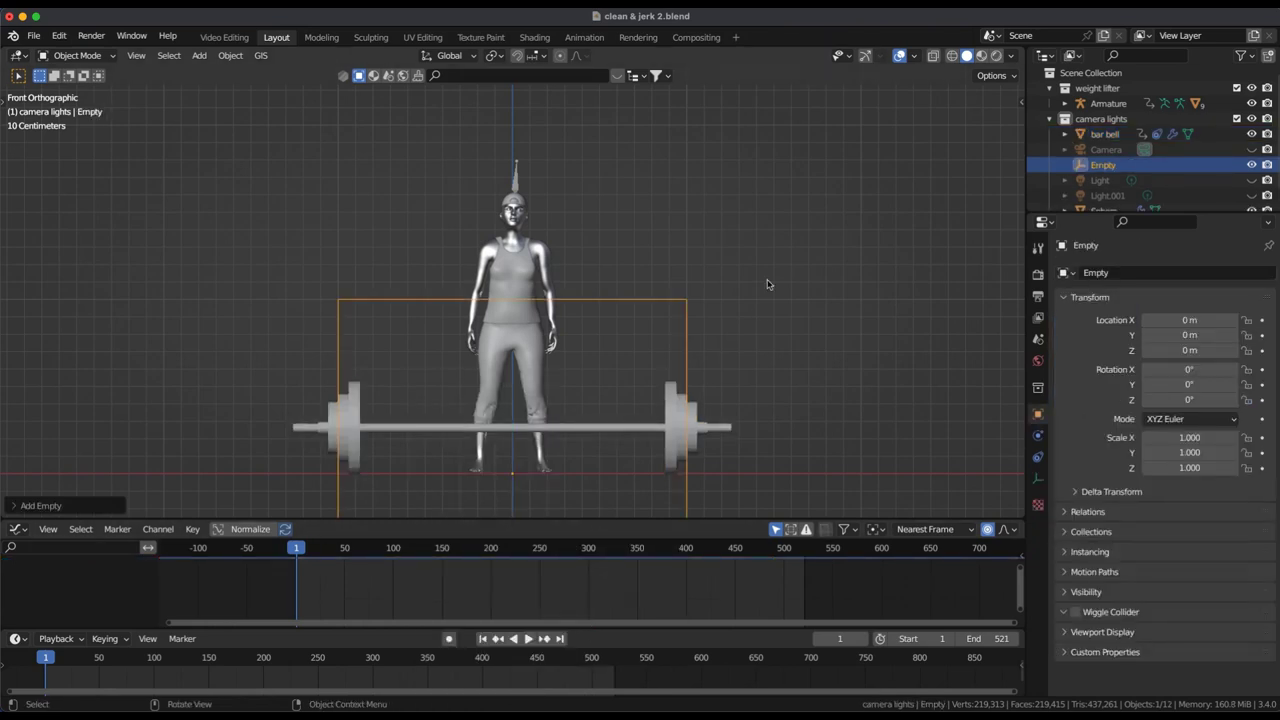
{"action": "key", "text": "s"}
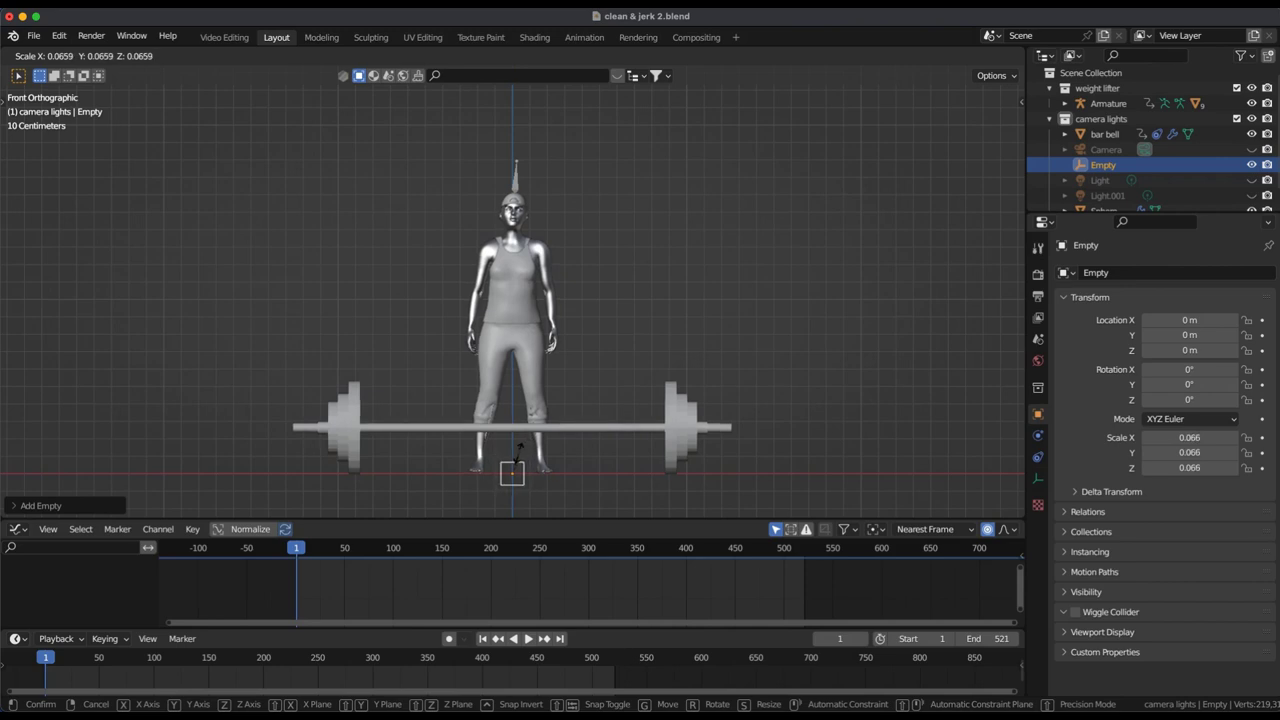
{"action": "left_click", "coordinate": [527, 455]}
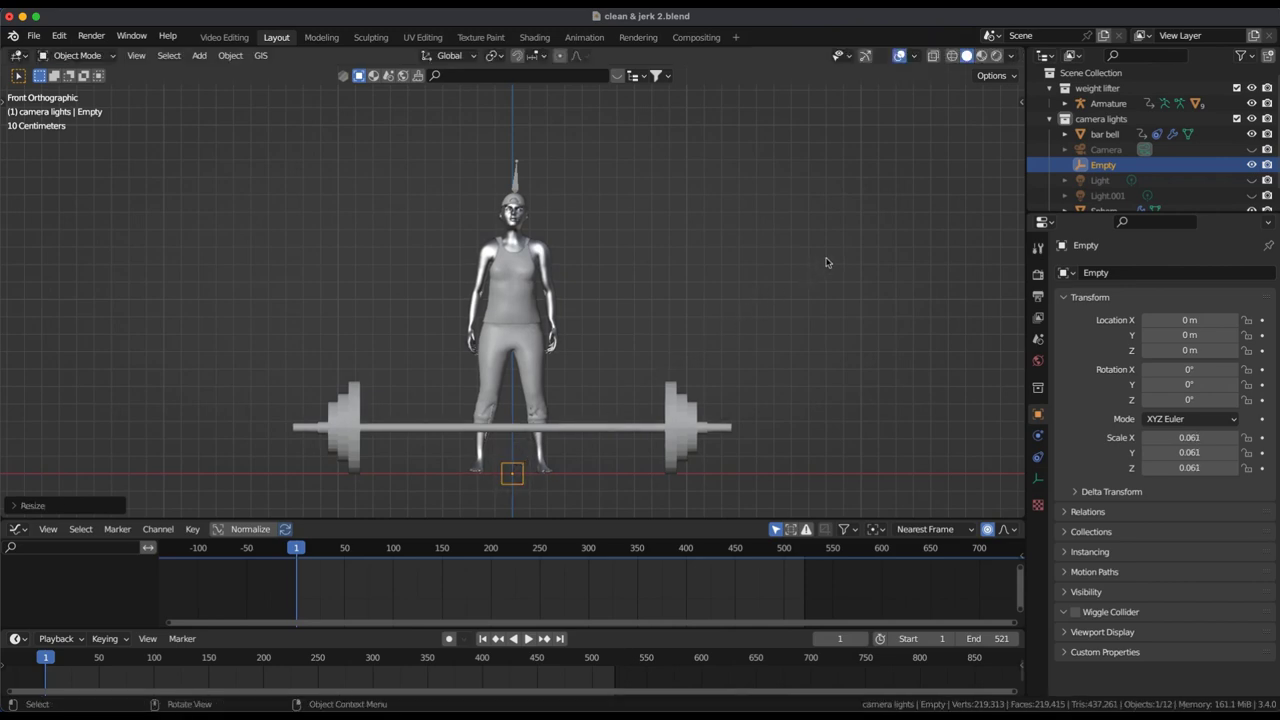
{"action": "key", "text": "n"}
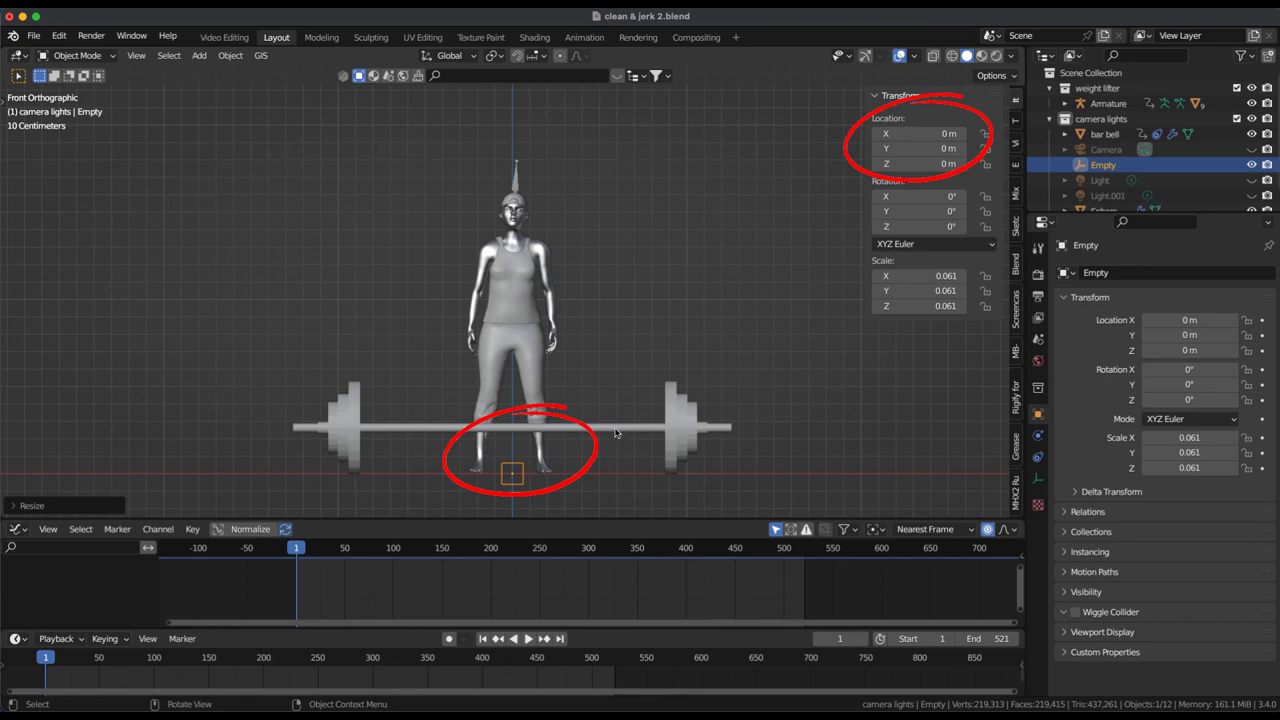
Step: Copy the barbell's Y location of -0.22728 m into the Empty's Y location
{"action": "left_click", "coordinate": [615, 432]}
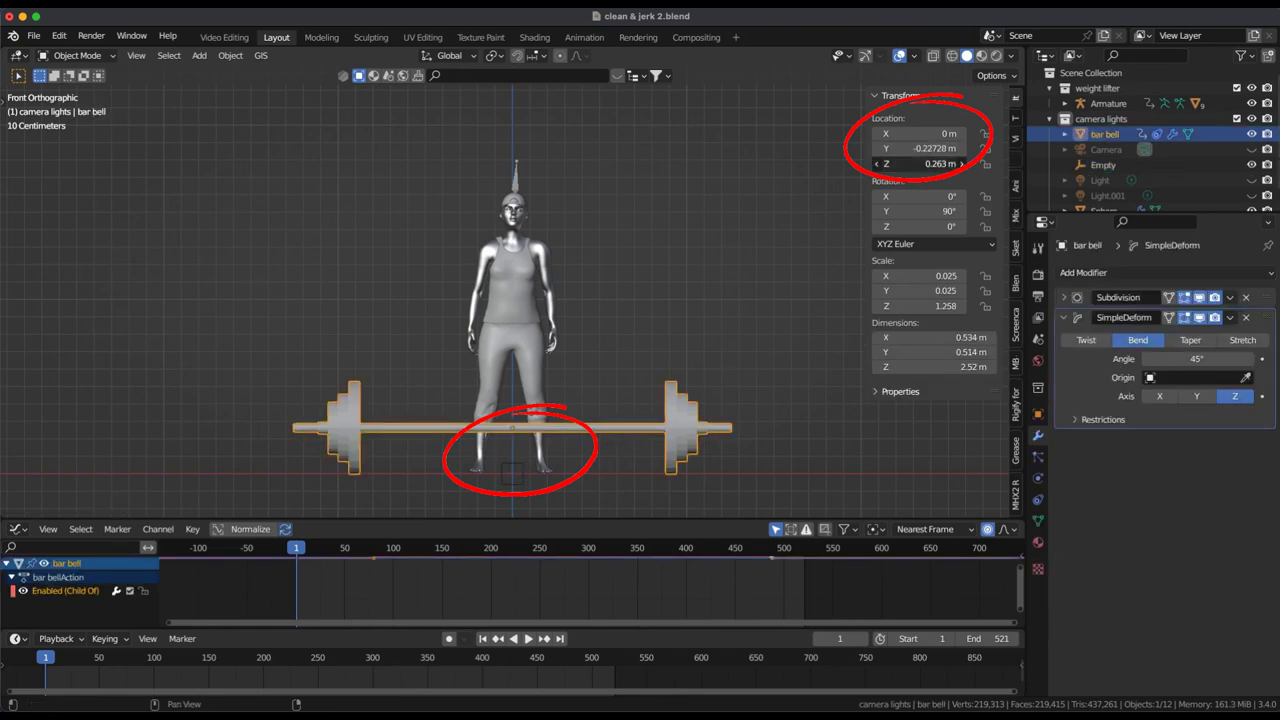
{"action": "left_click", "coordinate": [909, 161]}
{"action": "left_click", "coordinate": [909, 148]}
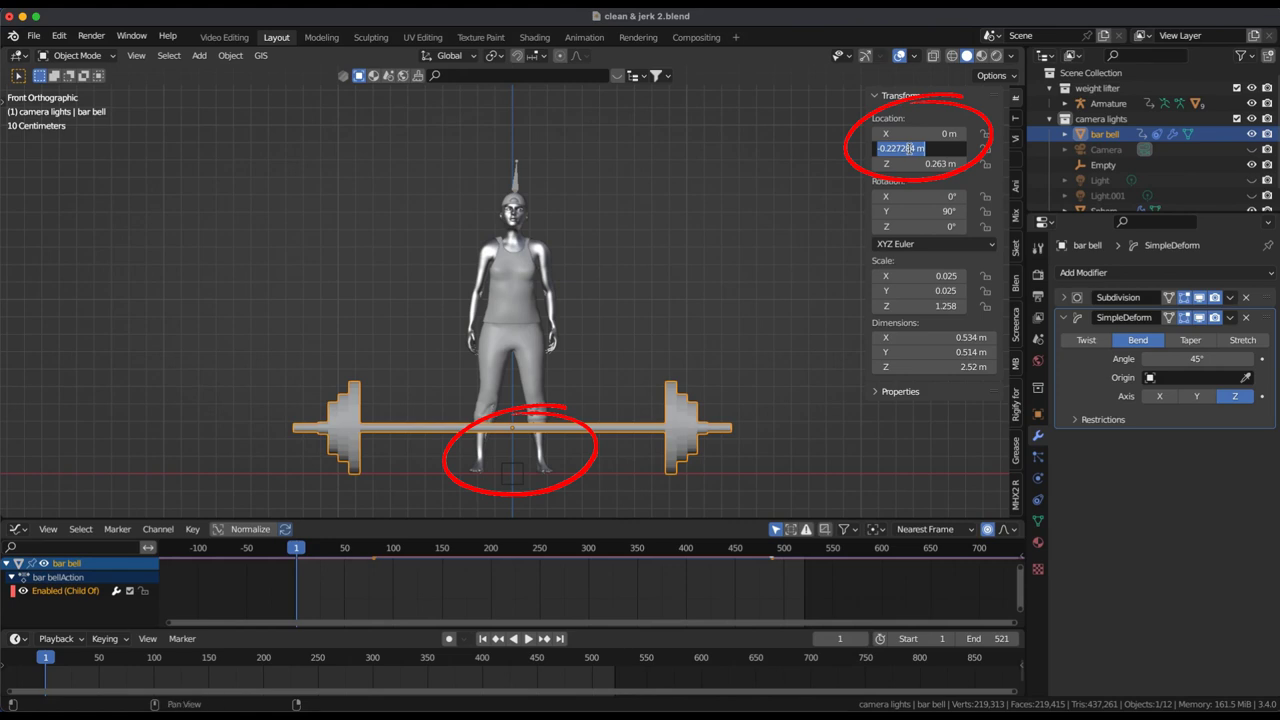
{"action": "left_click", "coordinate": [512, 470]}
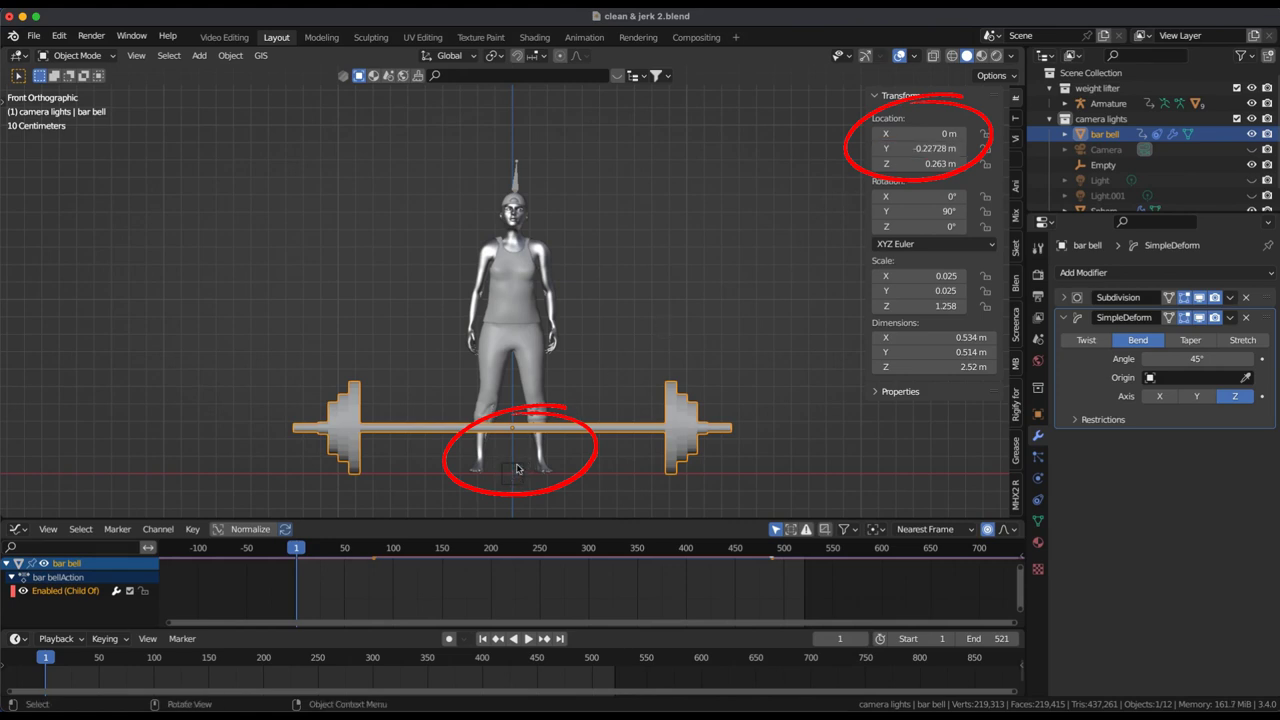
{"action": "left_click", "coordinate": [514, 470]}
{"action": "left_click", "coordinate": [924, 150]}
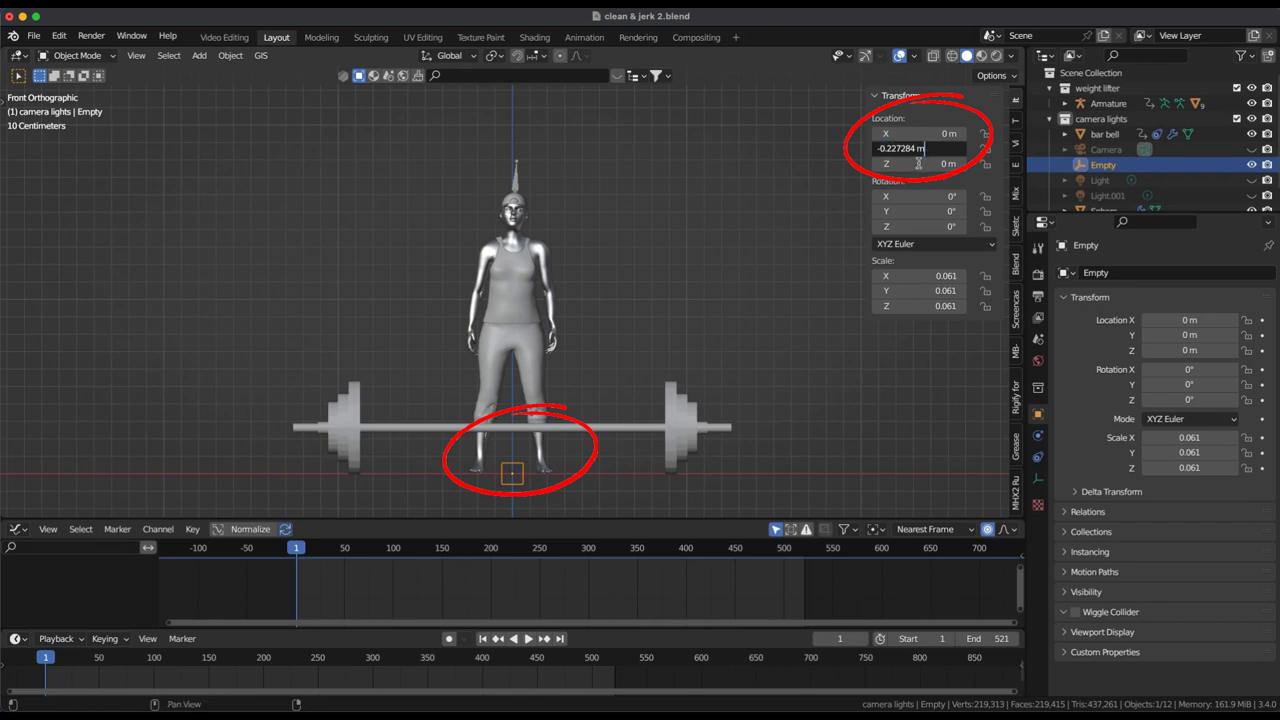
{"action": "key", "text": "Return"}
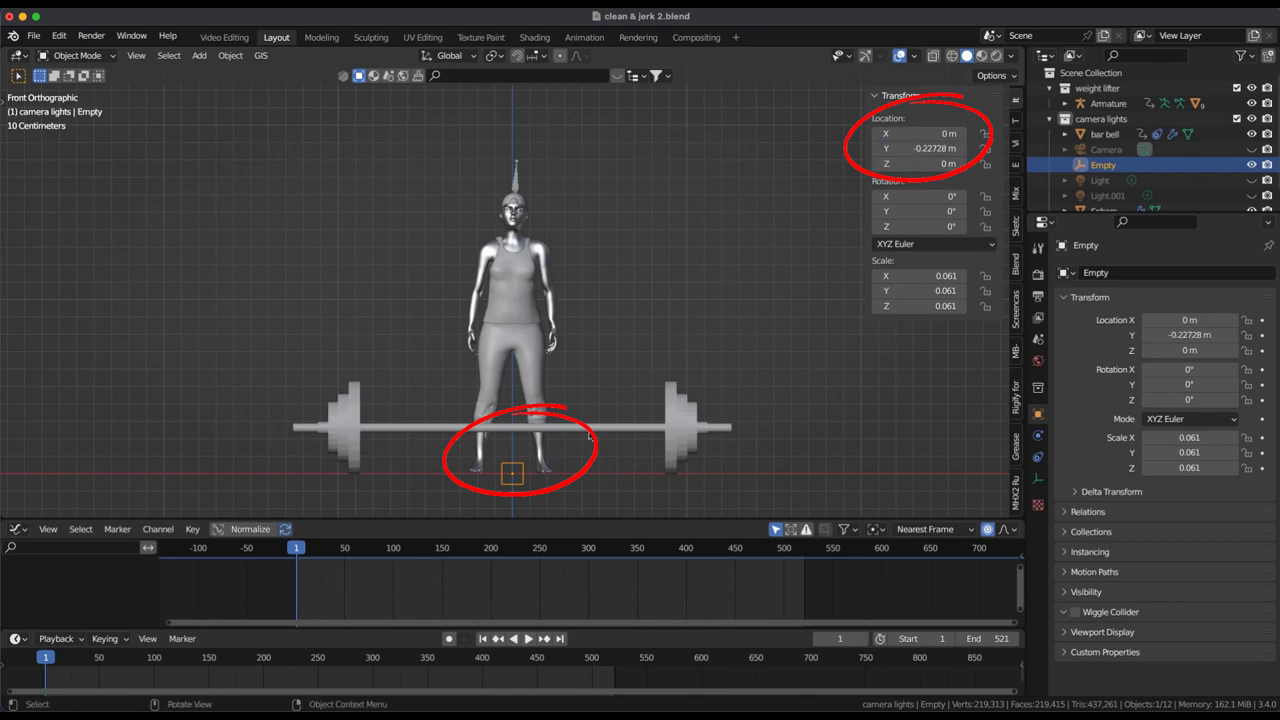
Step: Copy the barbell's Z location of 0.263 m into the Empty's Z location
{"action": "left_click", "coordinate": [591, 430]}
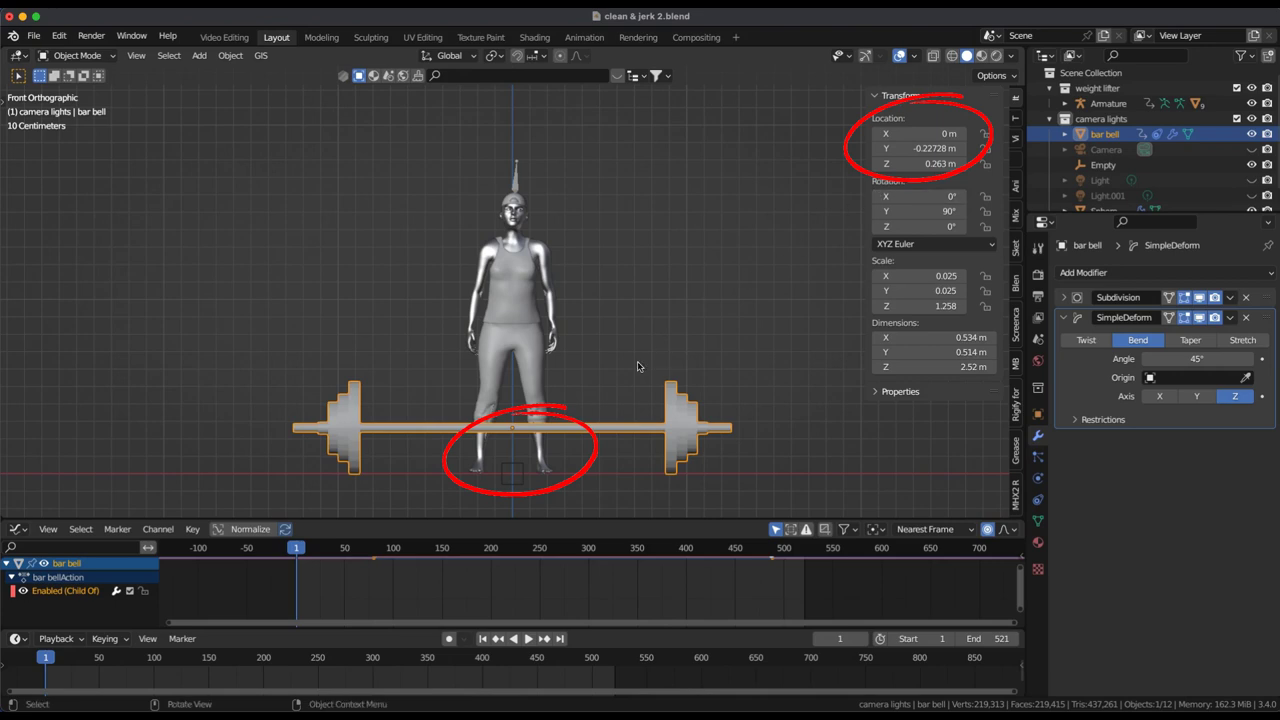
{"action": "left_click", "coordinate": [516, 470]}
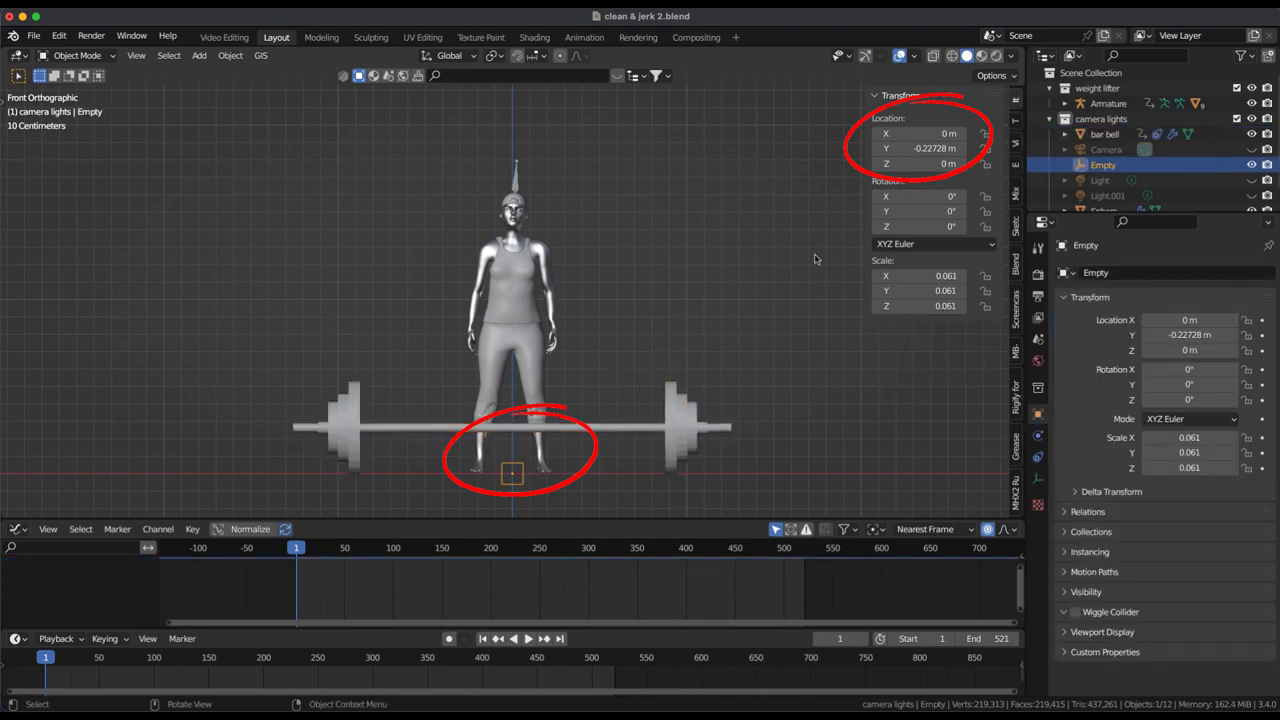
{"action": "left_click", "coordinate": [926, 164]}
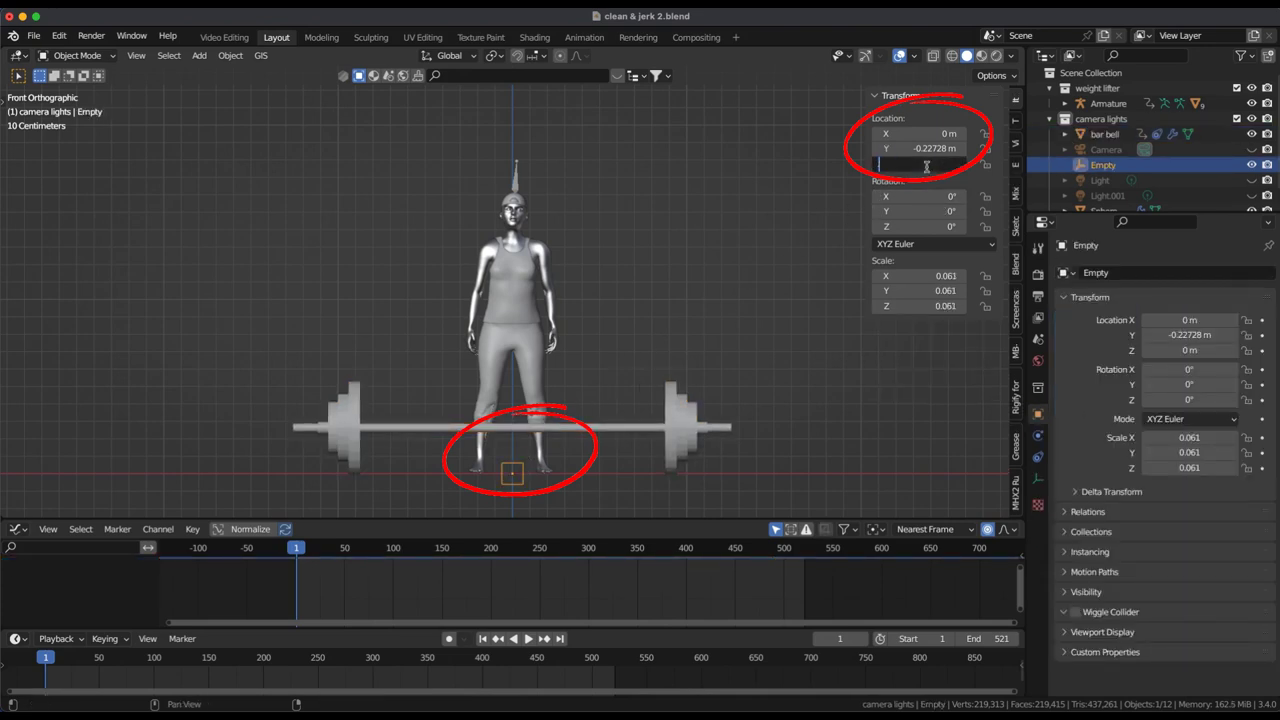
{"action": "type", "text": ".263"}
{"action": "key", "text": "Return"}
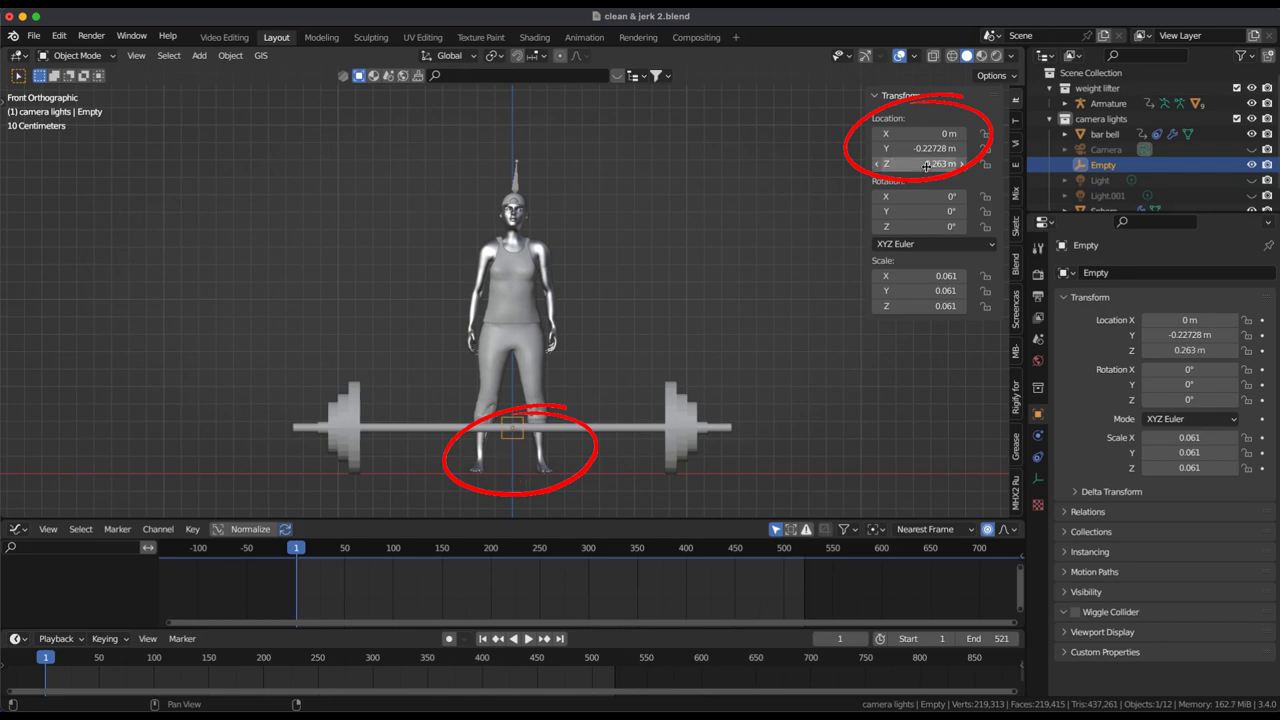
{"action": "left_click", "coordinate": [630, 428]}
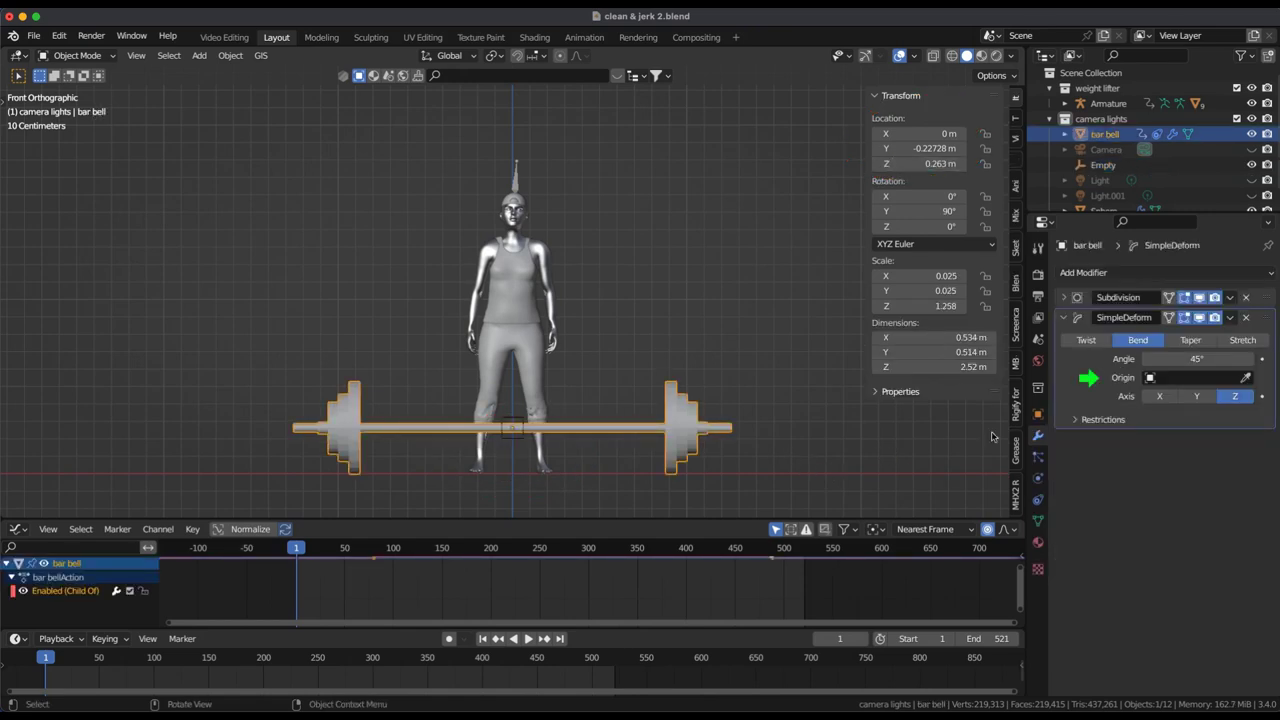
Step: Set the Empty as the Simple Deform modifier's bend origin
{"action": "left_click", "coordinate": [1196, 380]}
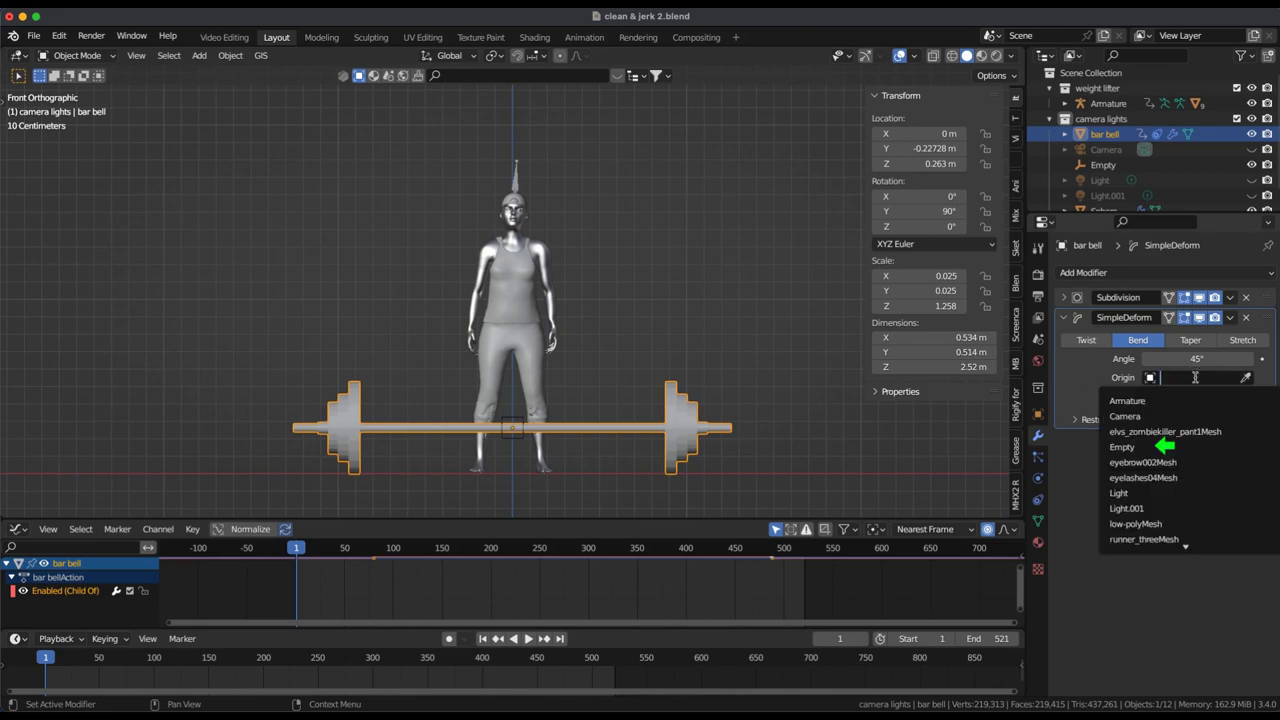
{"action": "left_click", "coordinate": [1136, 449]}
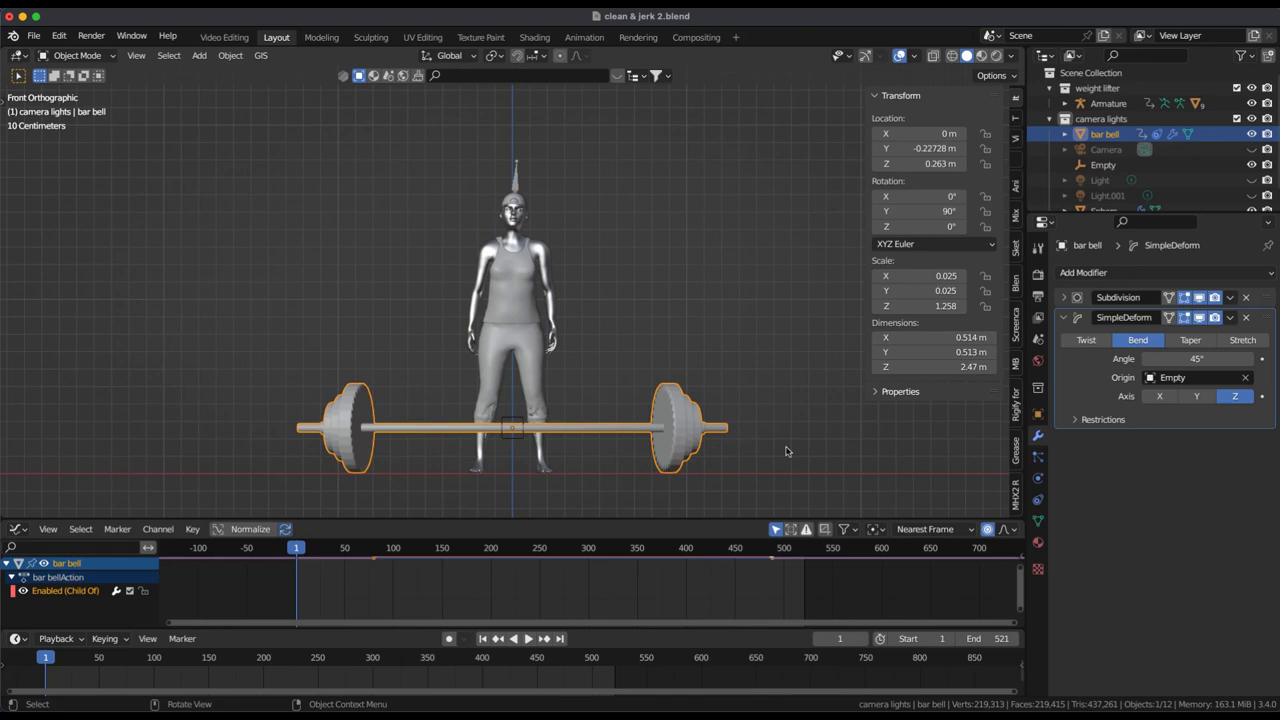
{"action": "key", "text": "KP_7"}
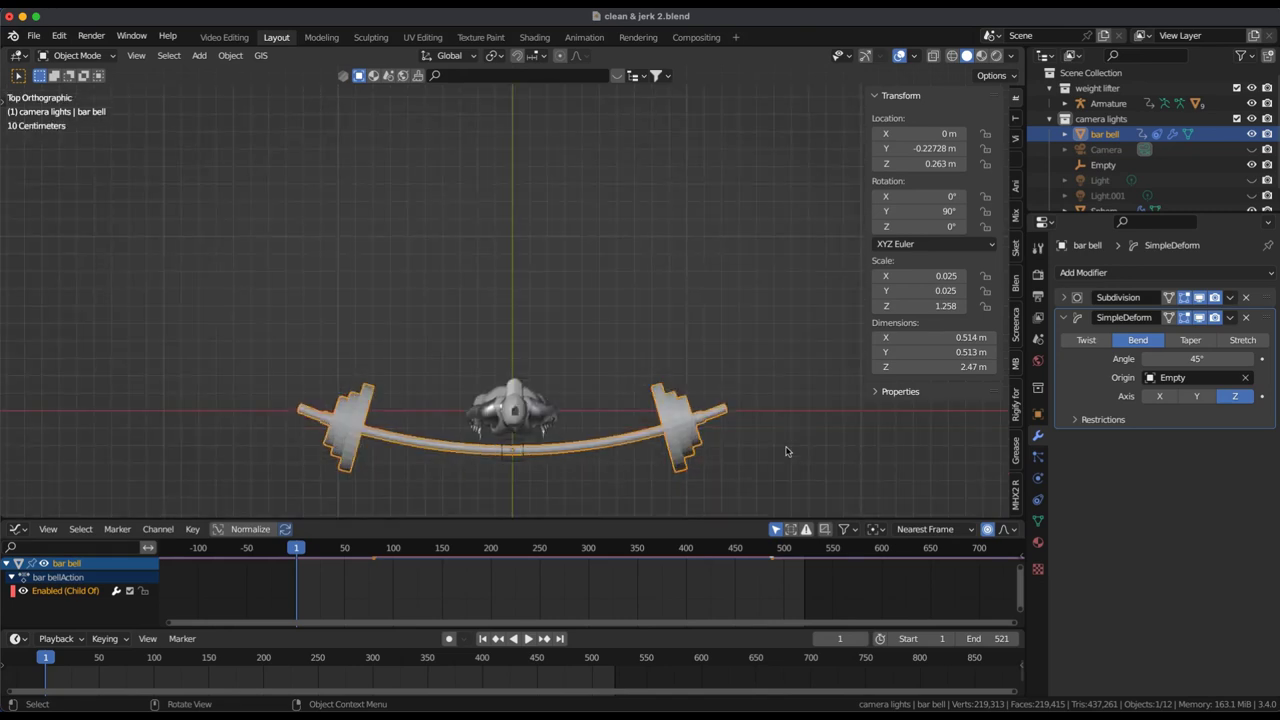
{"action": "key", "text": "KP_1"}
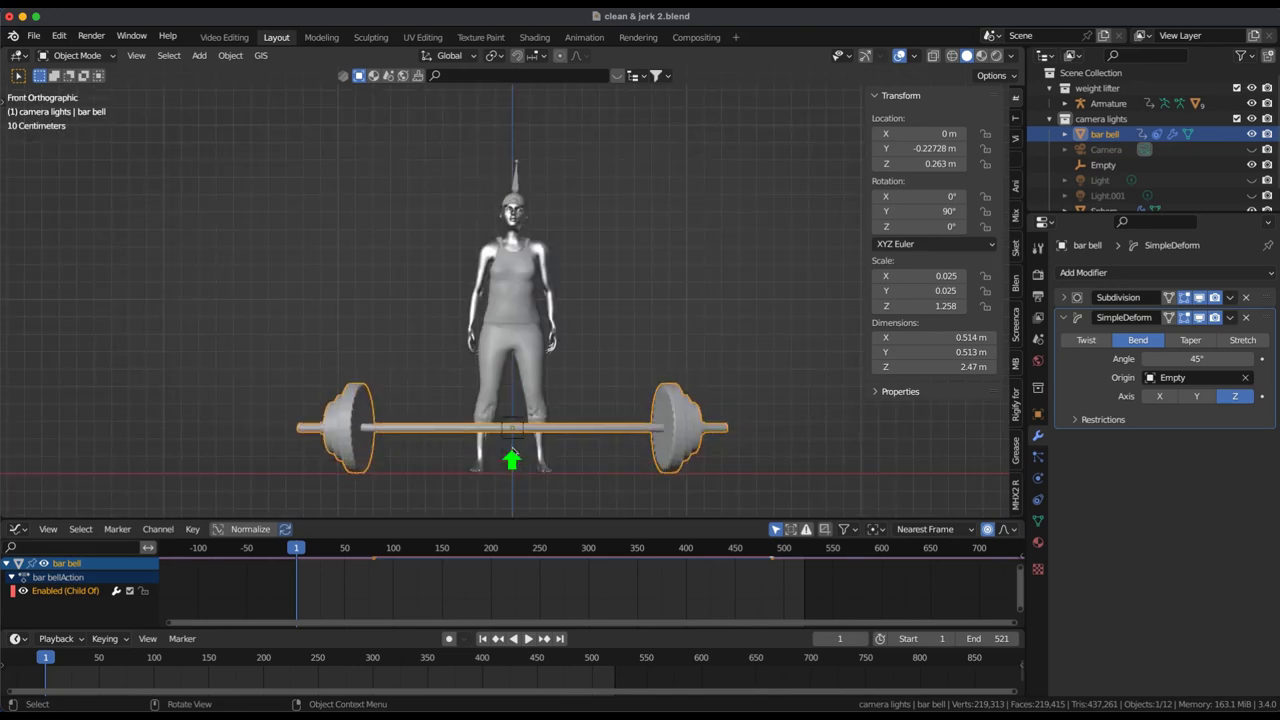
Step: Rotate the Empty 90° on X so the barbell curves, then reselect the barbell
{"action": "left_click", "coordinate": [515, 443]}
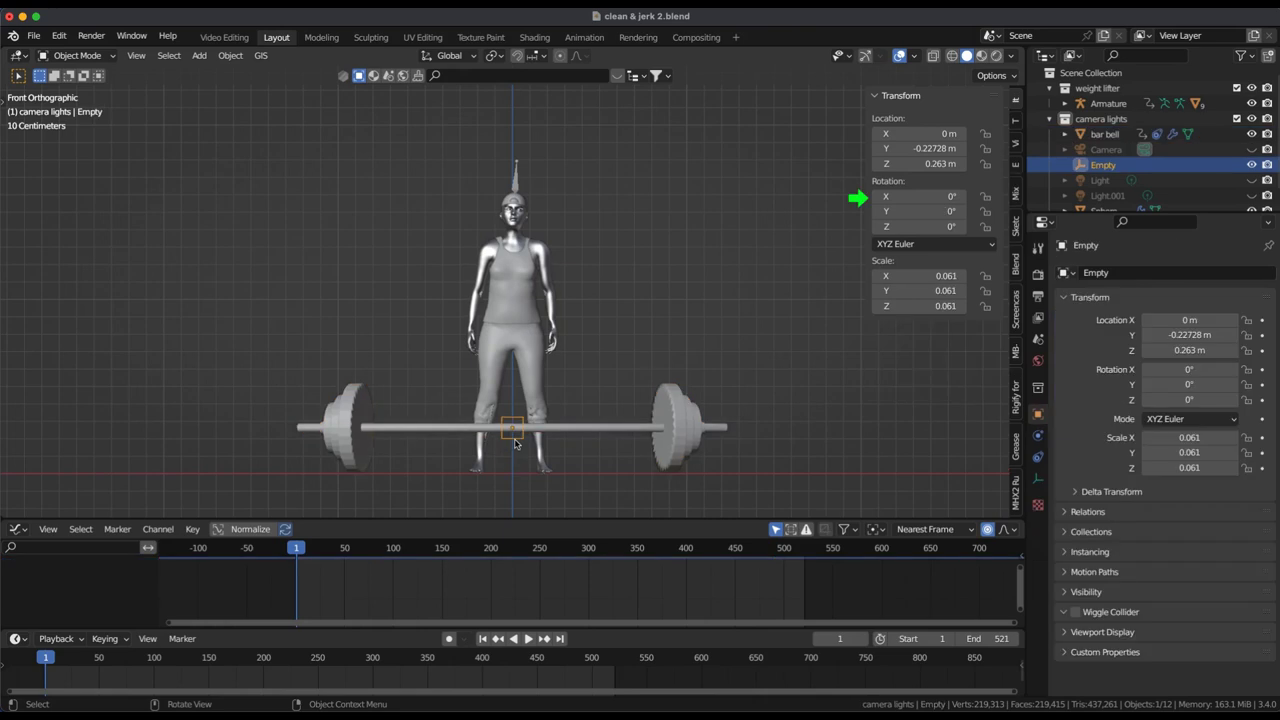
{"action": "left_click", "coordinate": [914, 198]}
{"action": "type", "text": "90"}
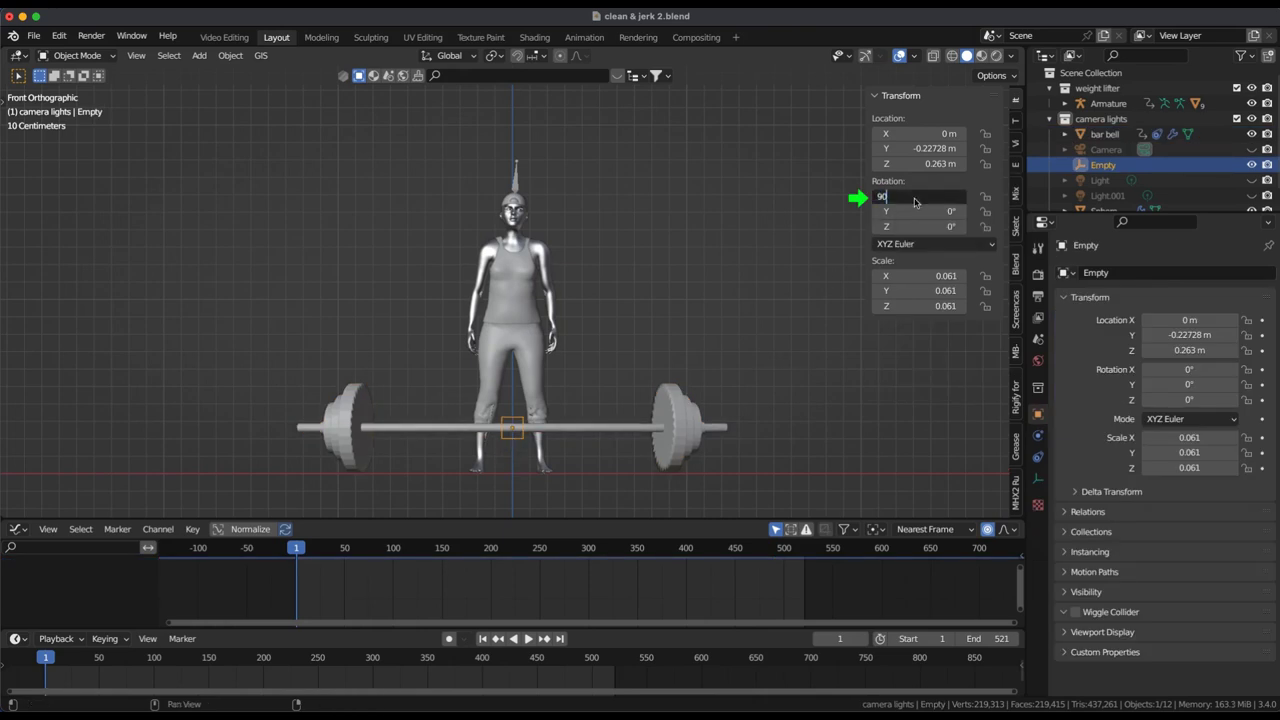
{"action": "key", "text": "Return"}
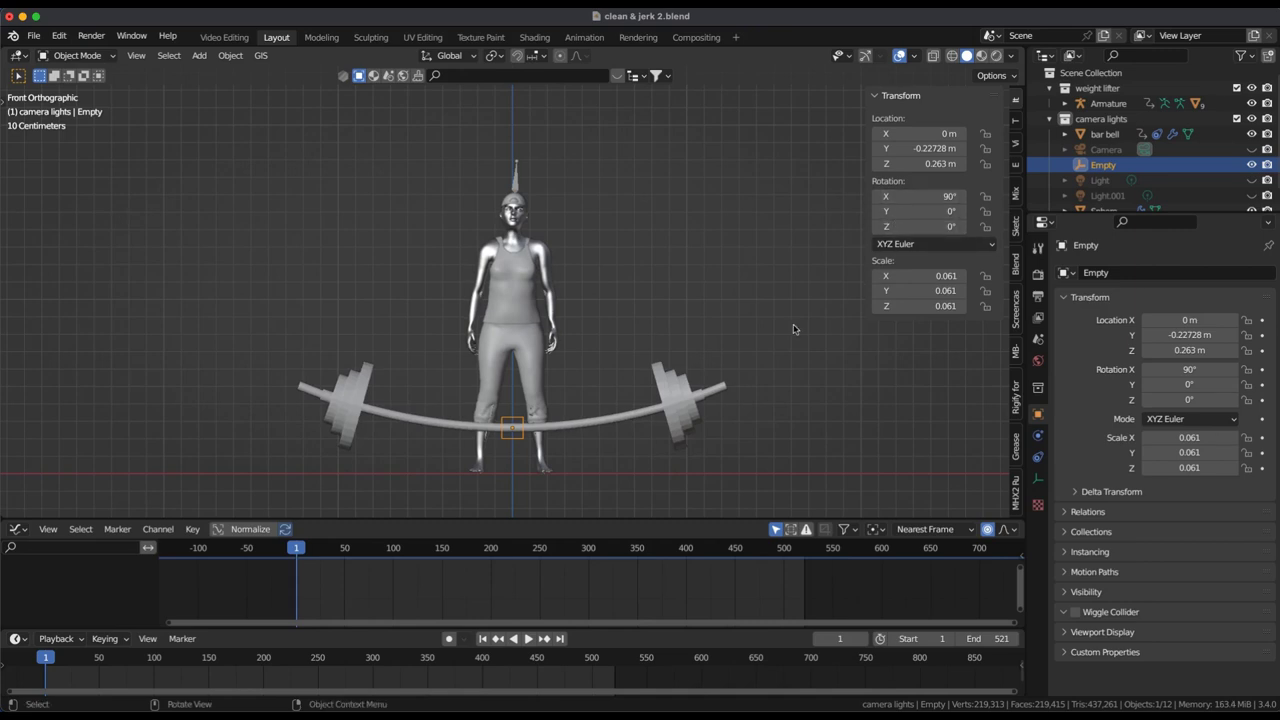
{"action": "key", "text": "KP_7"}
{"action": "key", "text": "KP_1"}
{"action": "left_click", "coordinate": [585, 429]}
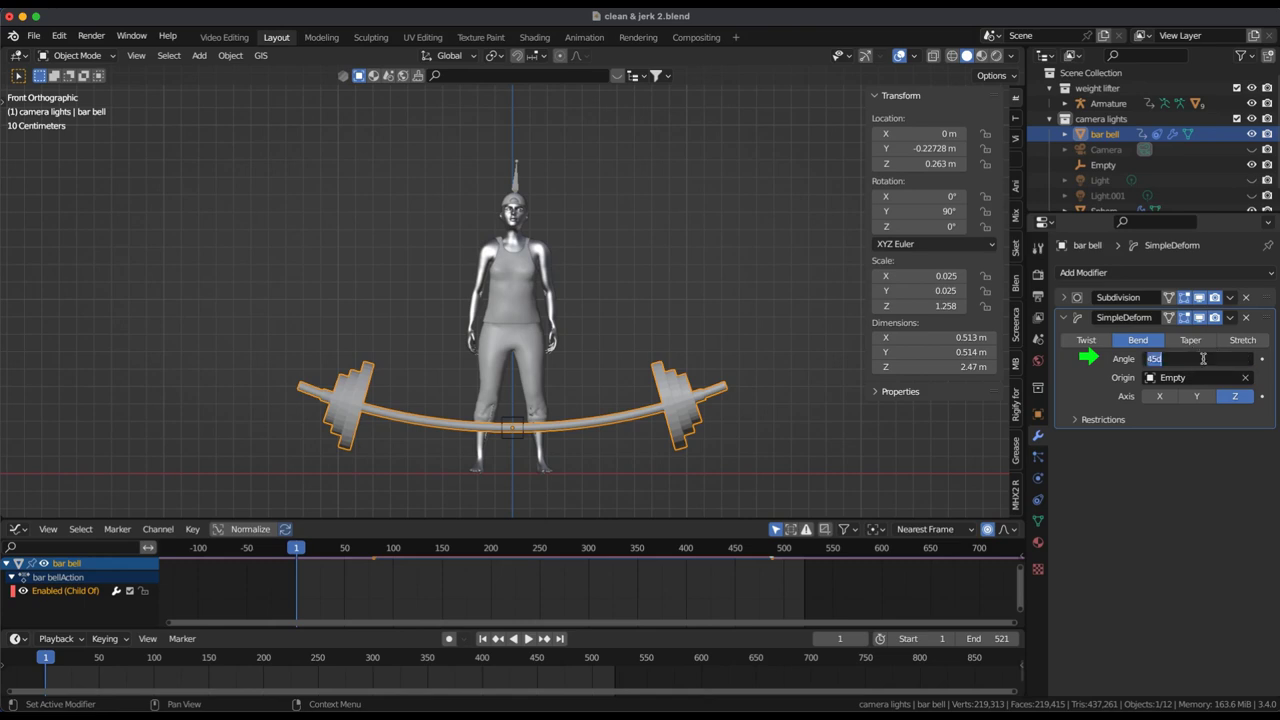
{"action": "type", "text": "0"}
Step: Keyframe the bend angle at 0° on frame 1, then scrub to frame 217
{"action": "key", "text": "Return"}
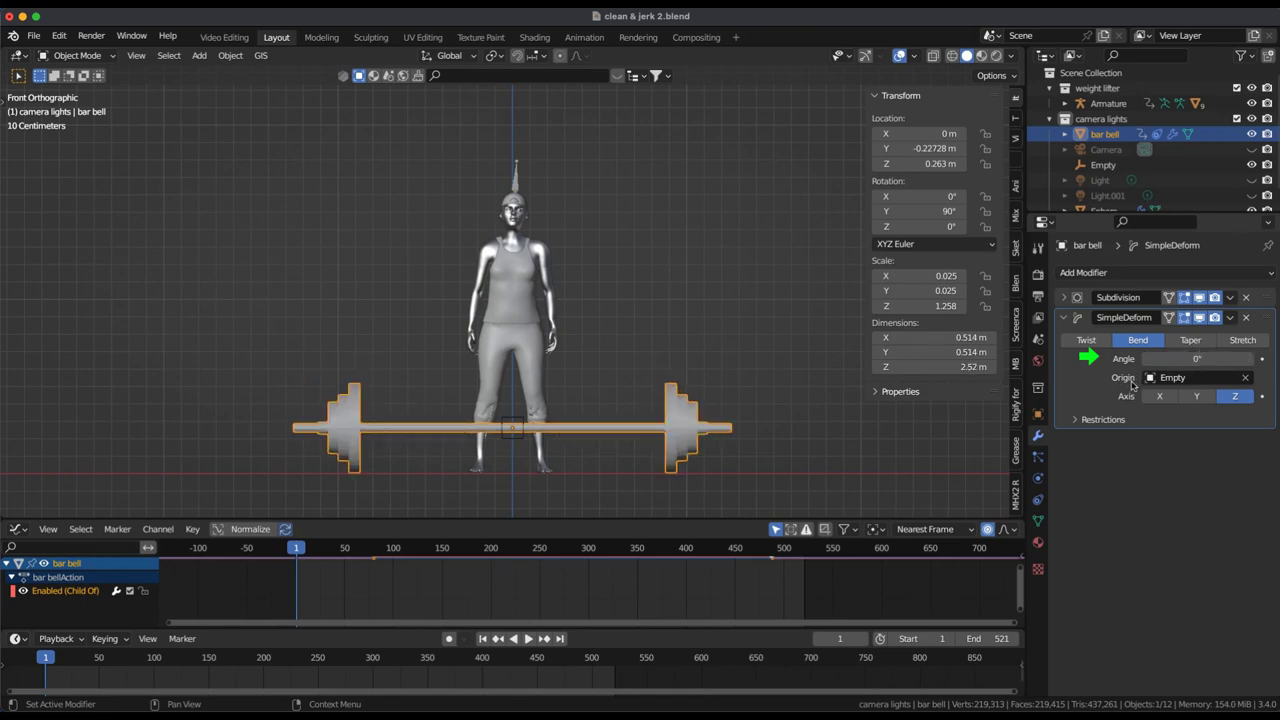
{"action": "left_click", "coordinate": [1263, 360]}
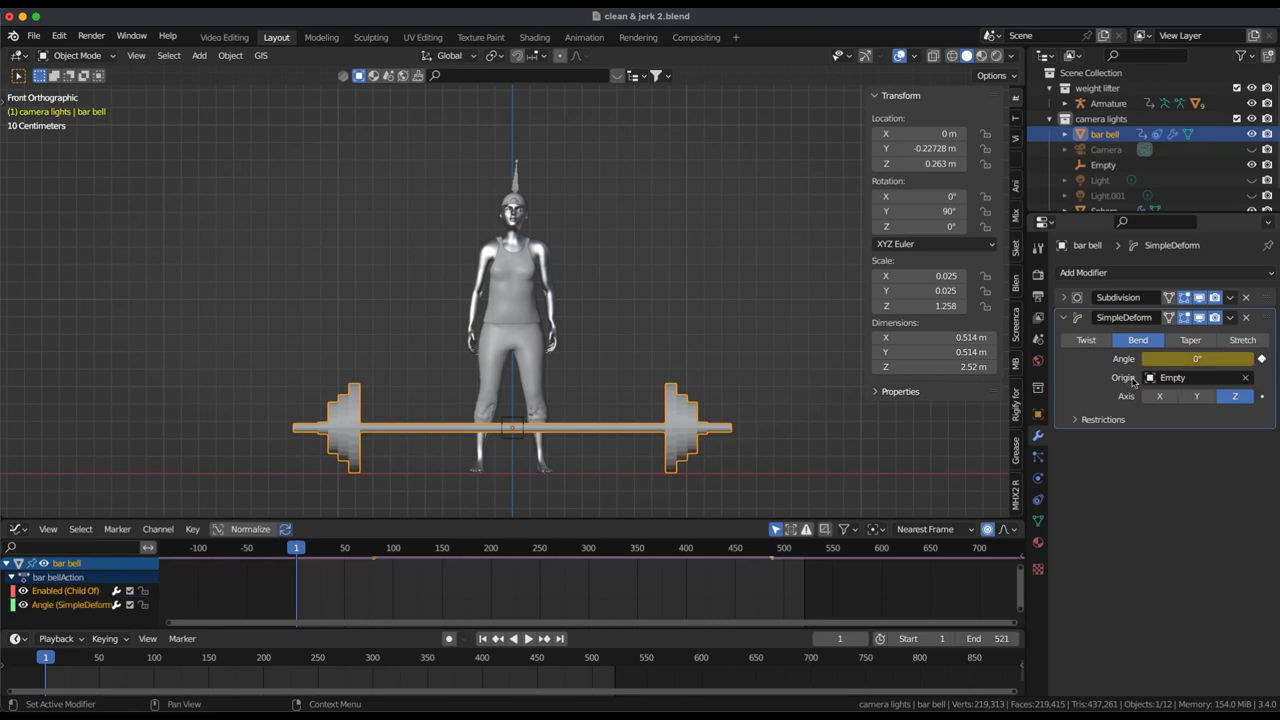
{"action": "left_click_drag", "start_coordinate": [299, 550], "coordinate": [505, 558]}
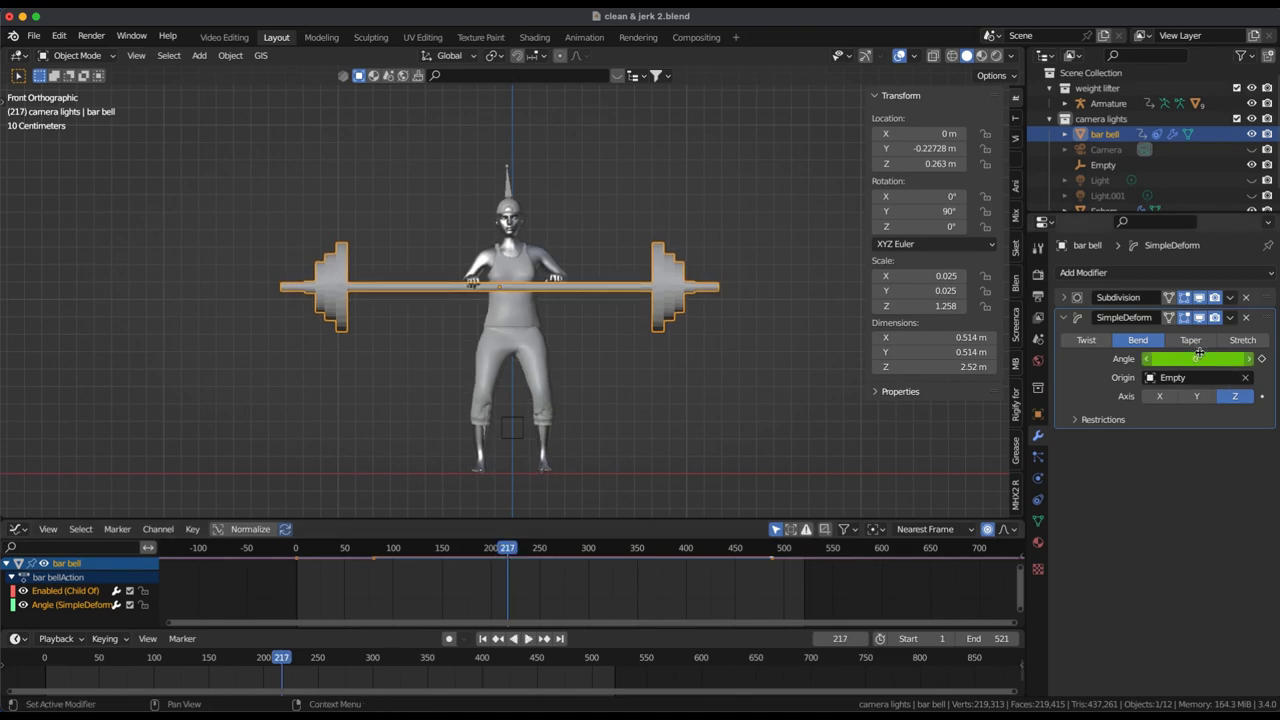
Step: Keyframe the bend angle at -21° on frame 217 and -26.4° on frame 390
{"action": "left_click_drag", "start_coordinate": [1197, 358], "coordinate": [1120, 358]}
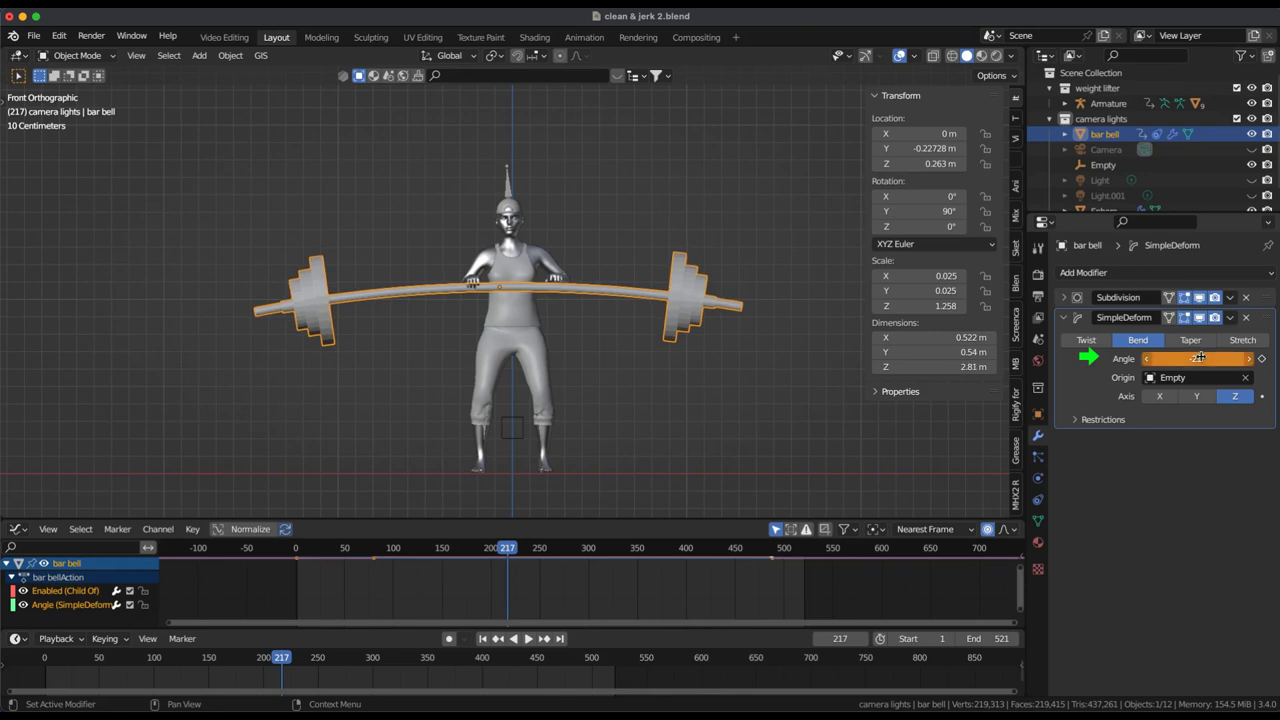
{"action": "left_click", "coordinate": [1261, 359]}
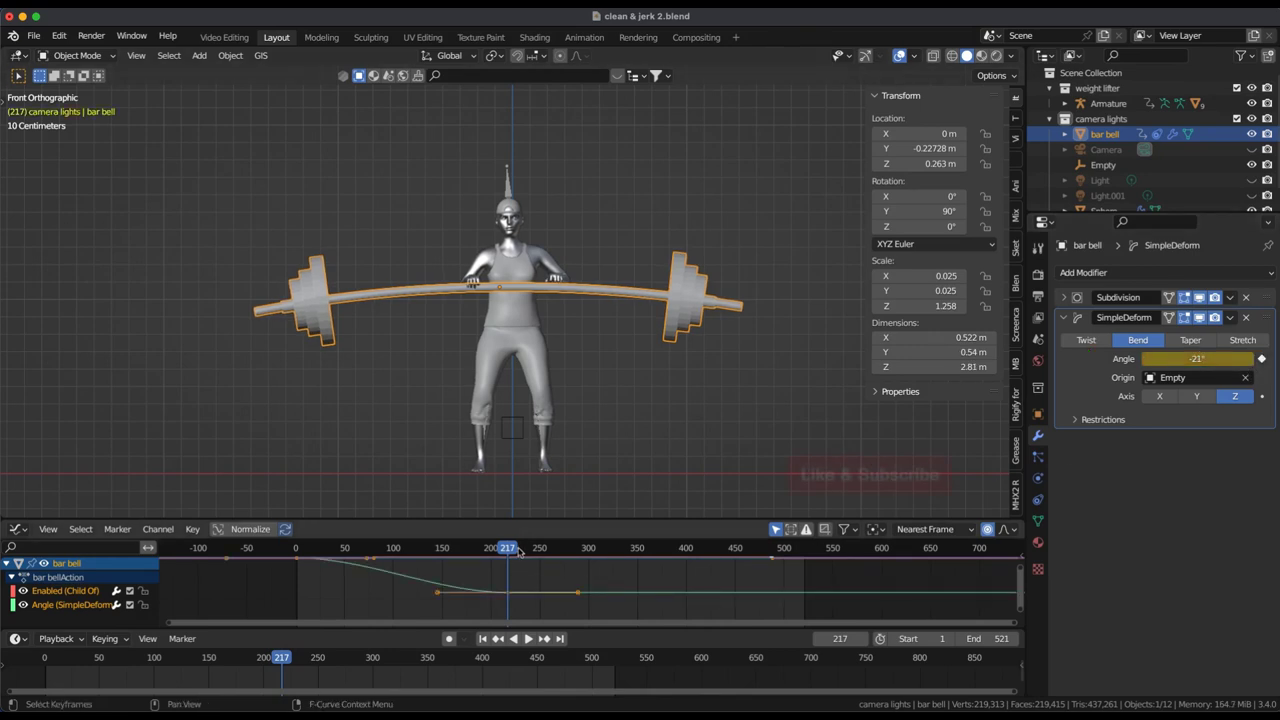
{"action": "mouse_move", "coordinate": [519, 553]}
{"action": "left_mouse_down"}
{"action": "mouse_move", "coordinate": [459, 557]}
{"action": "mouse_move", "coordinate": [677, 548]}
{"action": "left_mouse_up"}
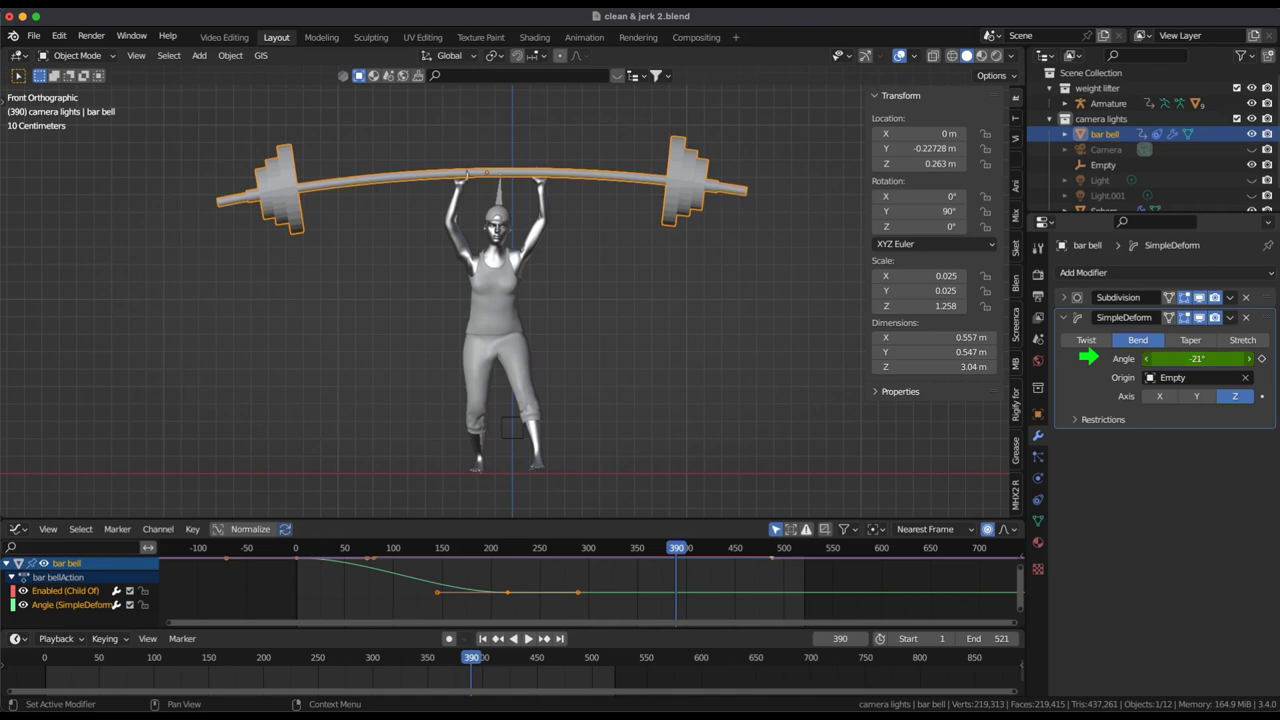
{"action": "left_click_drag", "start_coordinate": [1197, 358], "coordinate": [1193, 358]}
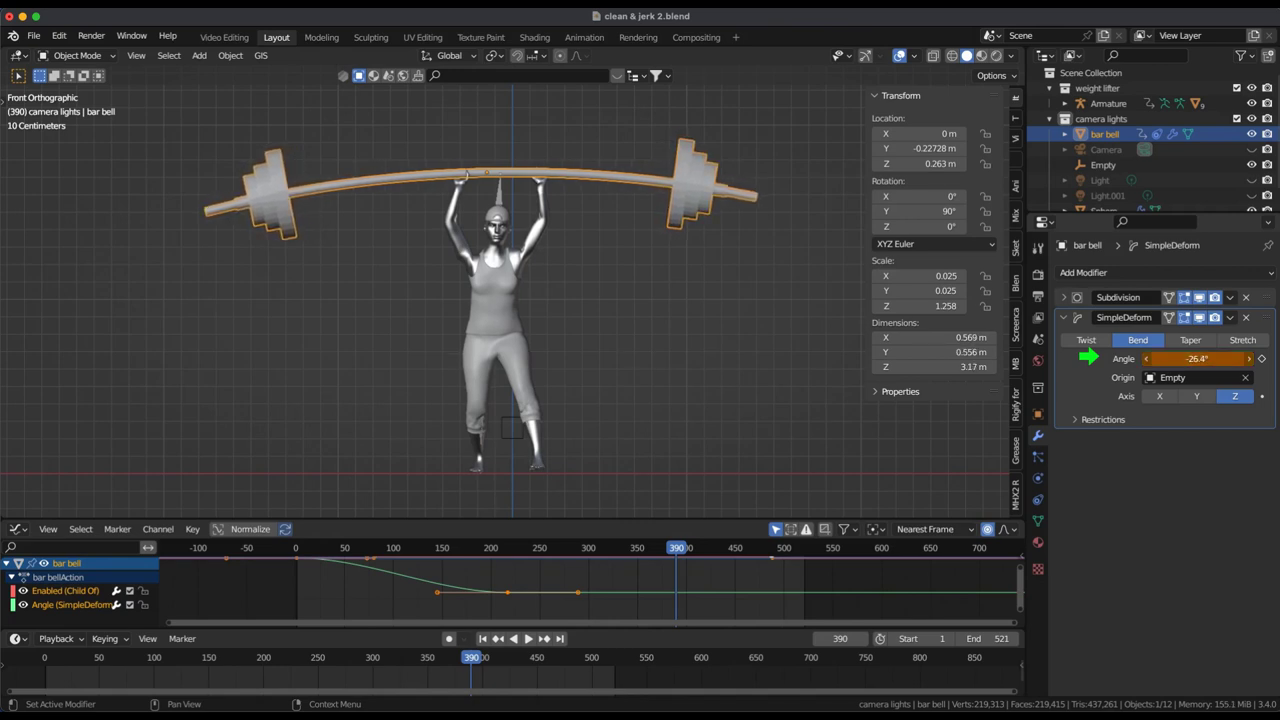
{"action": "left_click", "coordinate": [1261, 359]}
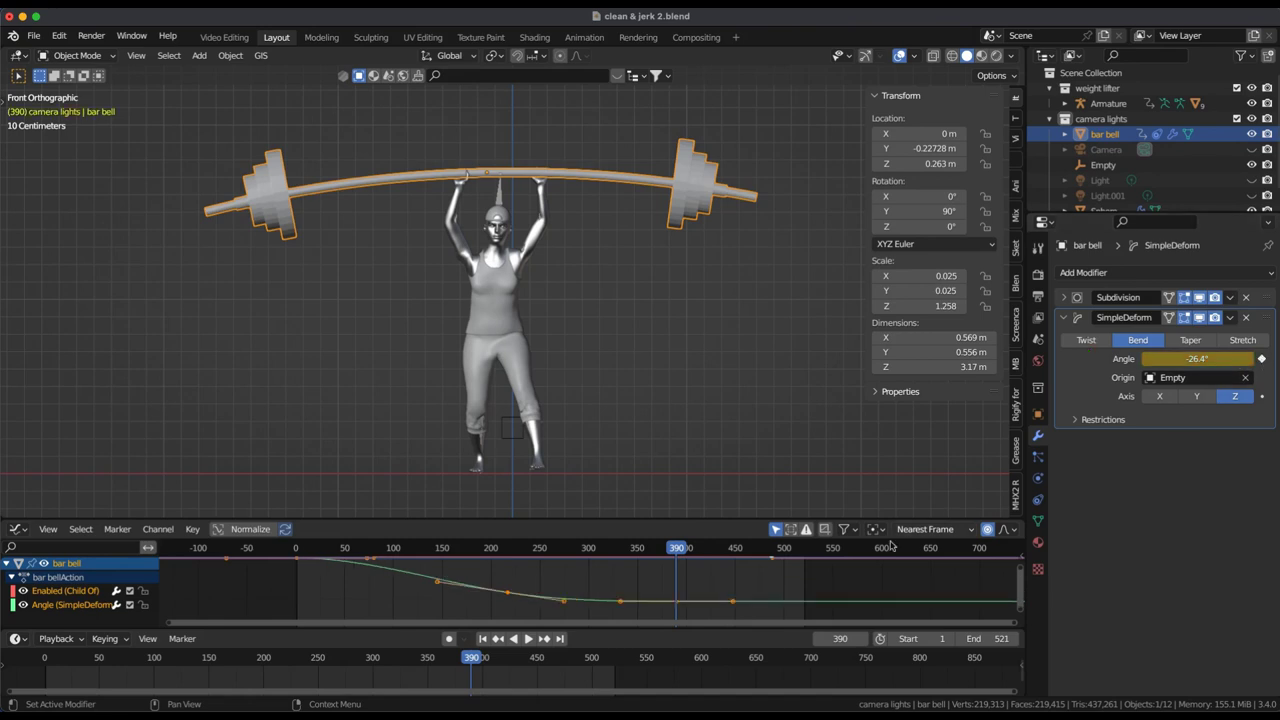
Step: Move to frame 486 and keyframe the bend angle back at 0°
{"action": "left_click_drag", "start_coordinate": [679, 547], "coordinate": [744, 549]}
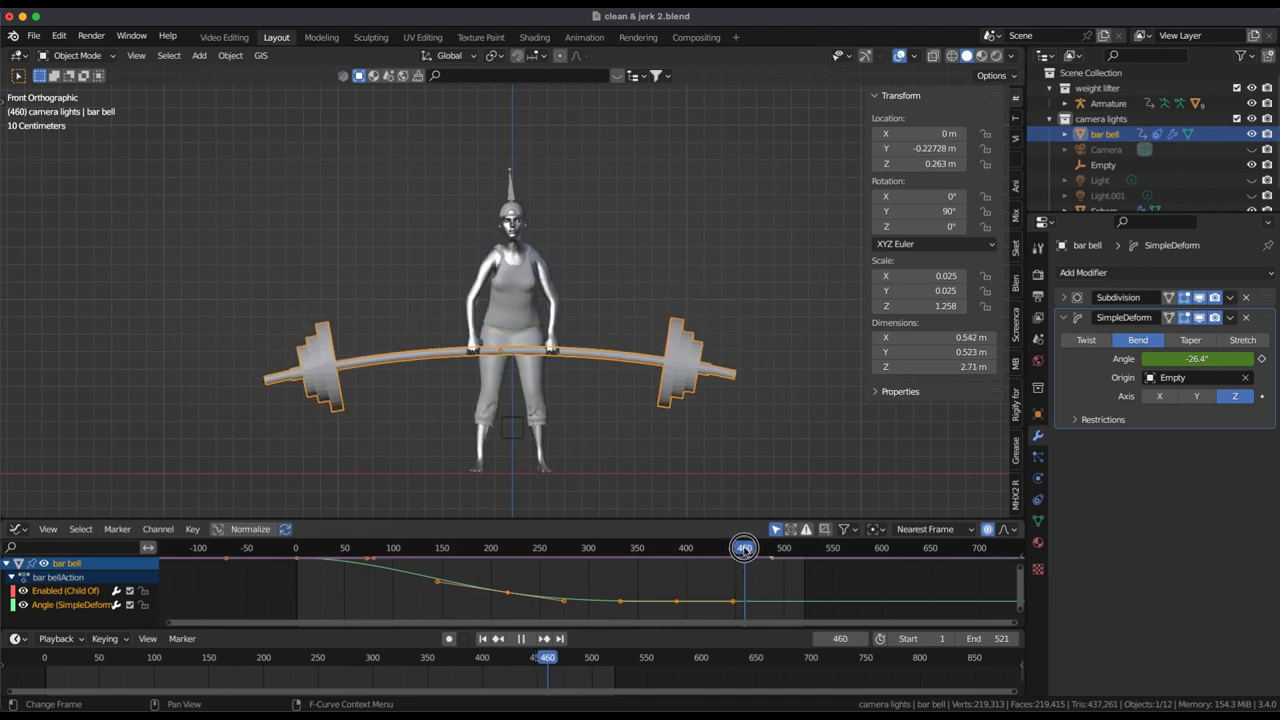
{"action": "left_click_drag", "start_coordinate": [744, 549], "coordinate": [770, 546]}
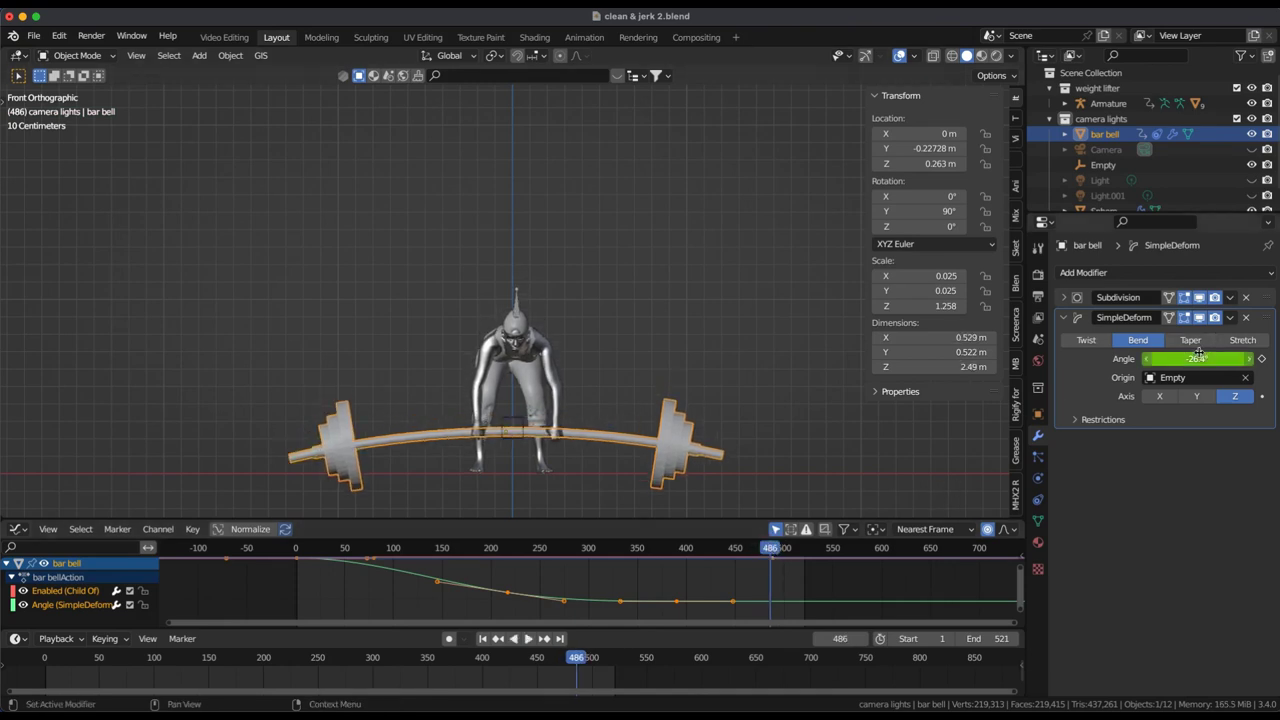
{"action": "type", "text": "0"}
{"action": "key", "text": "Return"}
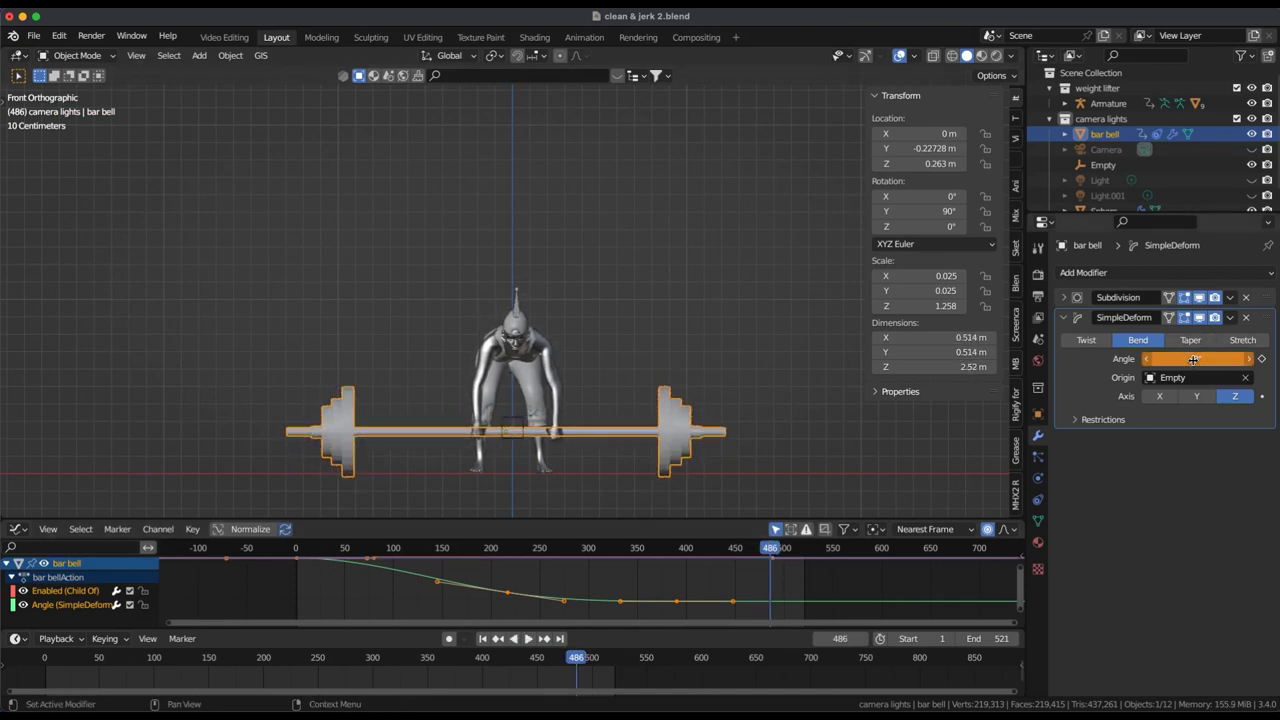
{"action": "left_click", "coordinate": [1262, 358]}
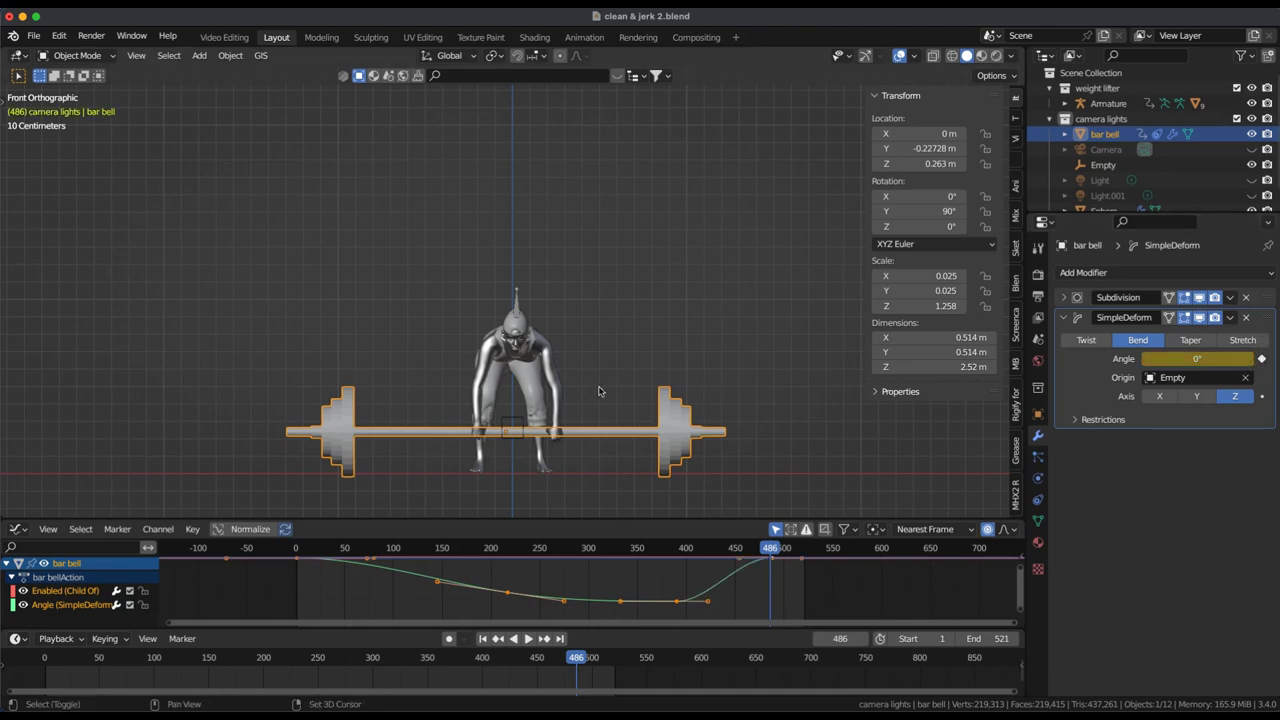
Step: Replay the lift from frame 1 to check the bar bend, then enlarge the graph editor upward
{"action": "key", "text": "shift+Left"}
{"action": "key", "text": "space"}
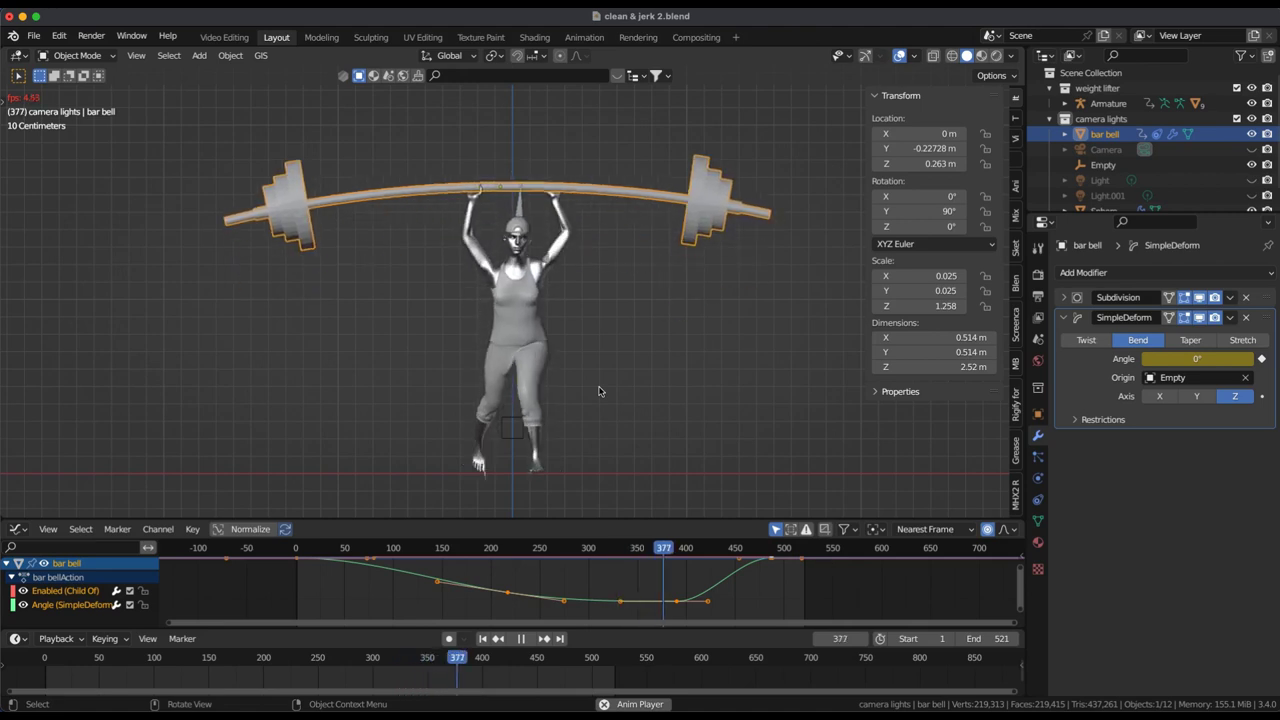
{"action": "key", "text": "space"}
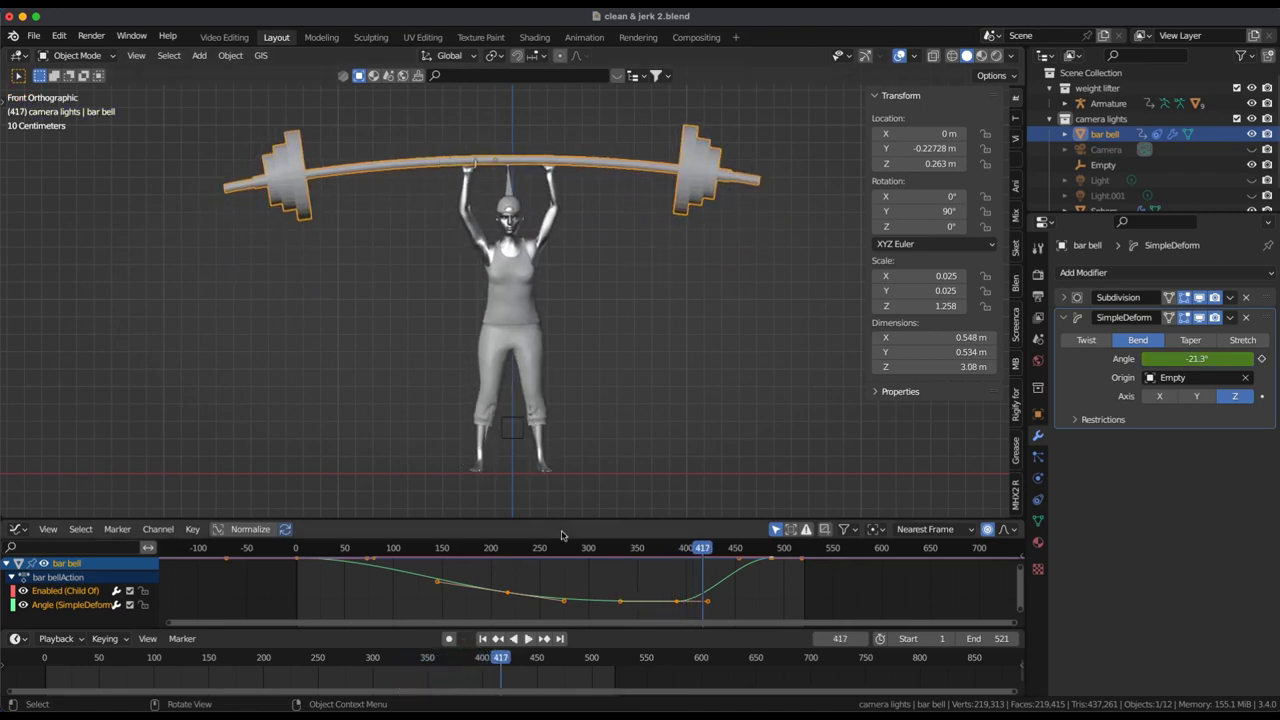
{"action": "left_click_drag", "start_coordinate": [579, 519], "coordinate": [579, 429]}
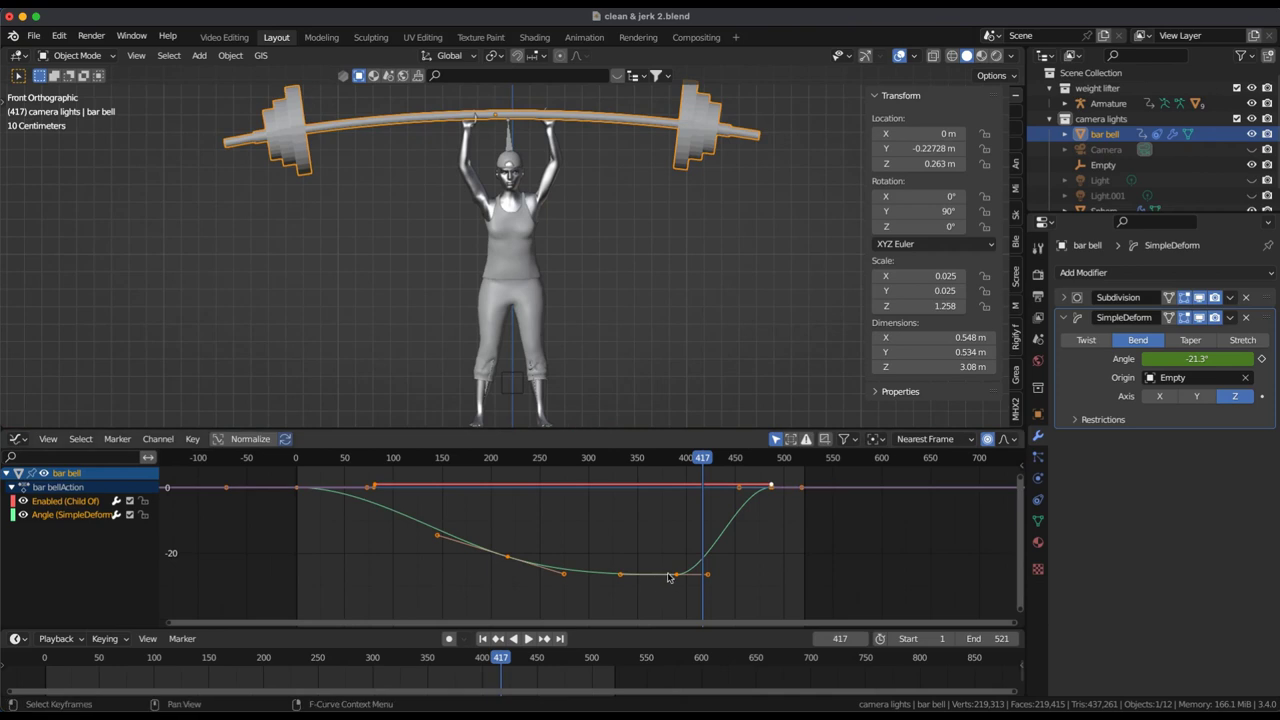
Step: Raise one low keyframe on the Angle curve in value only, with proportional falloff
{"action": "left_click", "coordinate": [676, 577]}
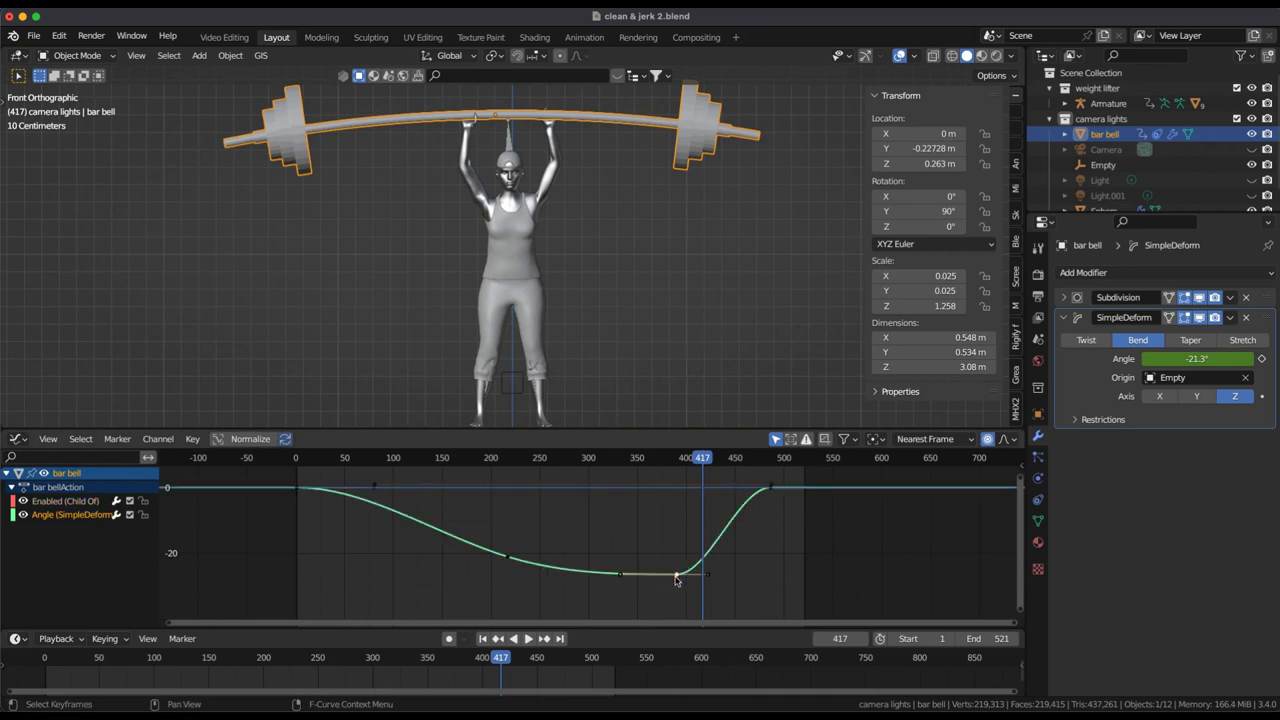
{"action": "key", "text": "g"}
{"action": "key", "text": "y"}
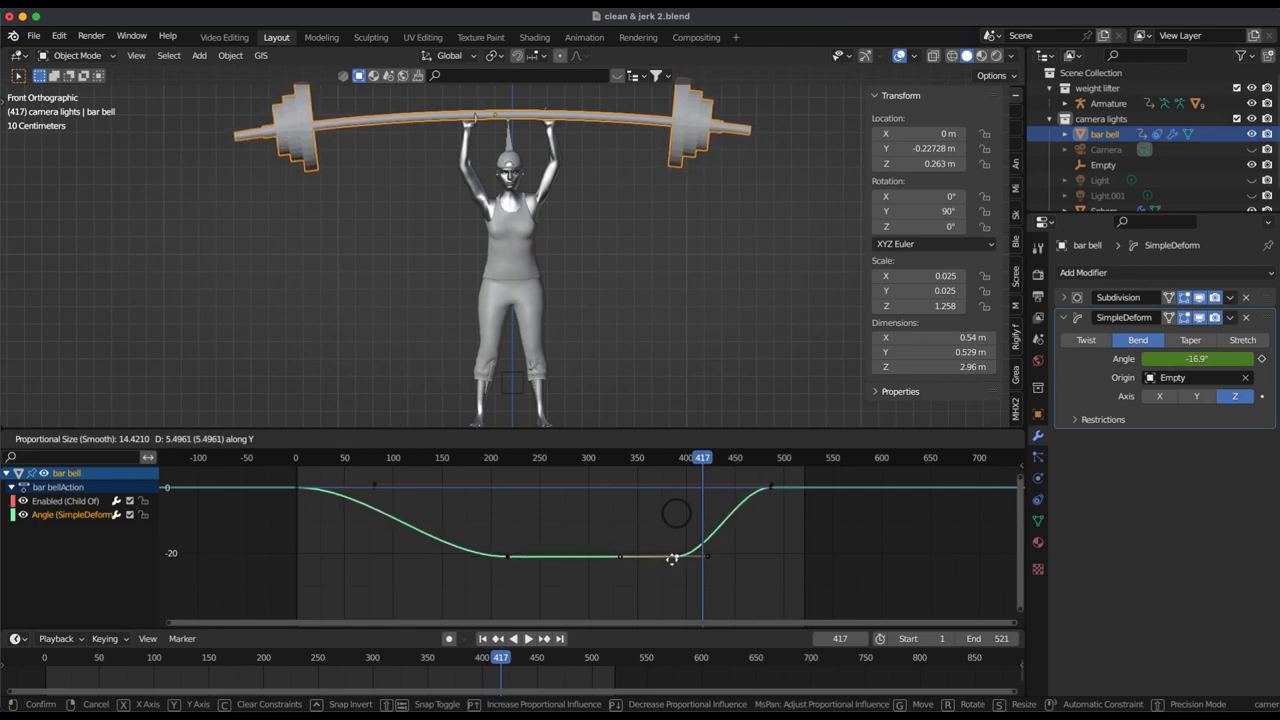
{"action": "left_click", "coordinate": [675, 558]}
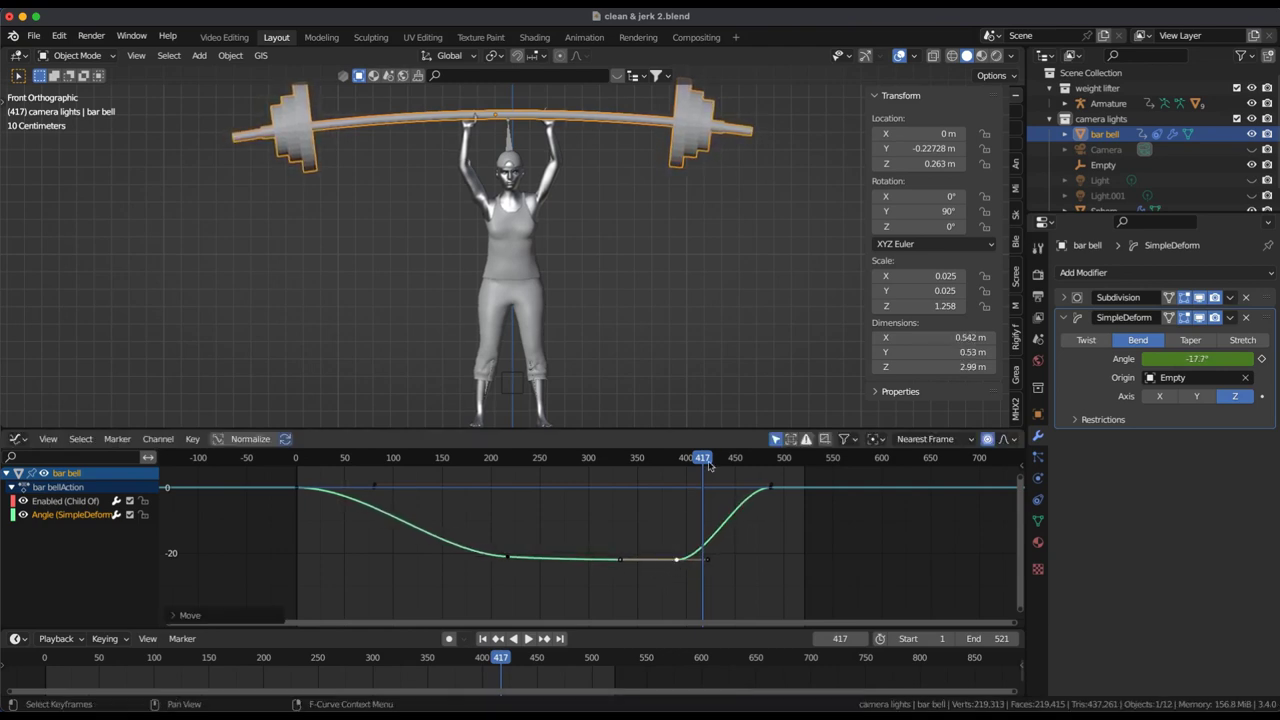
Step: Raise the keyframe near frame 218 to about -18.4° for a gentler descent, then return to frame 1
{"action": "mouse_move", "coordinate": [704, 456]}
{"action": "left_mouse_down"}
{"action": "mouse_move", "coordinate": [741, 457]}
{"action": "mouse_move", "coordinate": [508, 498]}
{"action": "left_mouse_up"}
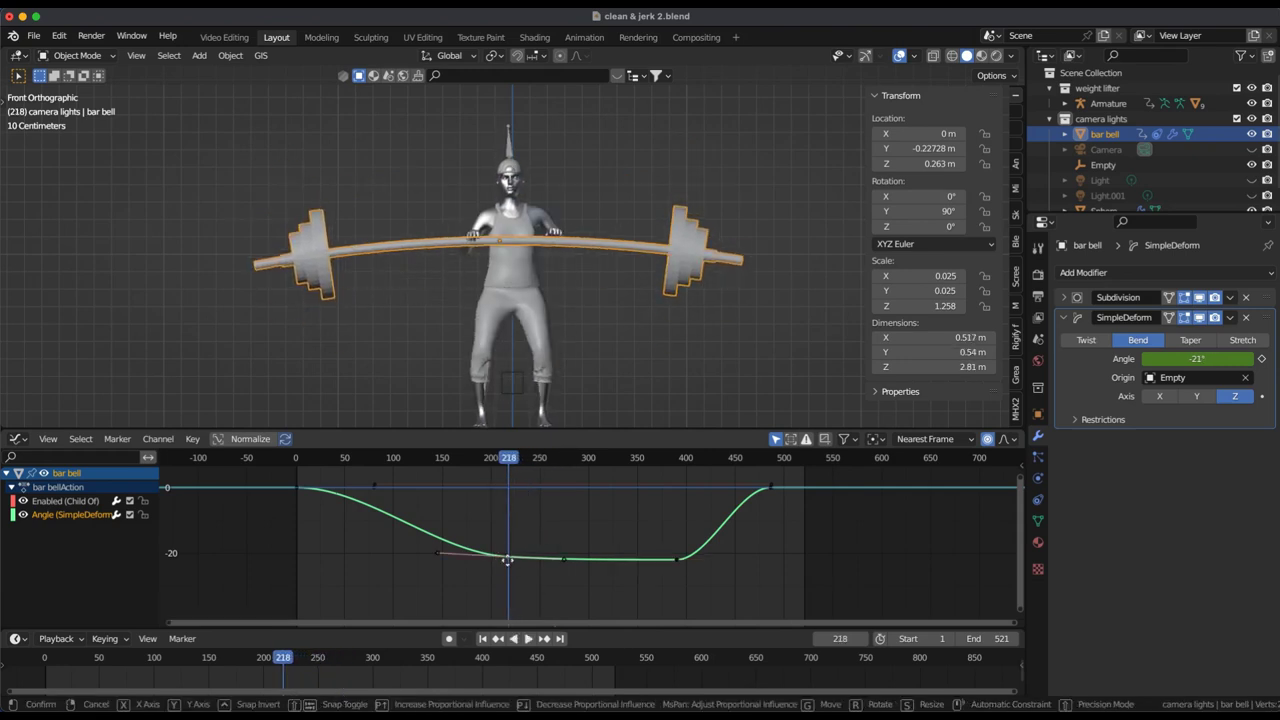
{"action": "key", "text": "g"}
{"action": "key", "text": "y"}
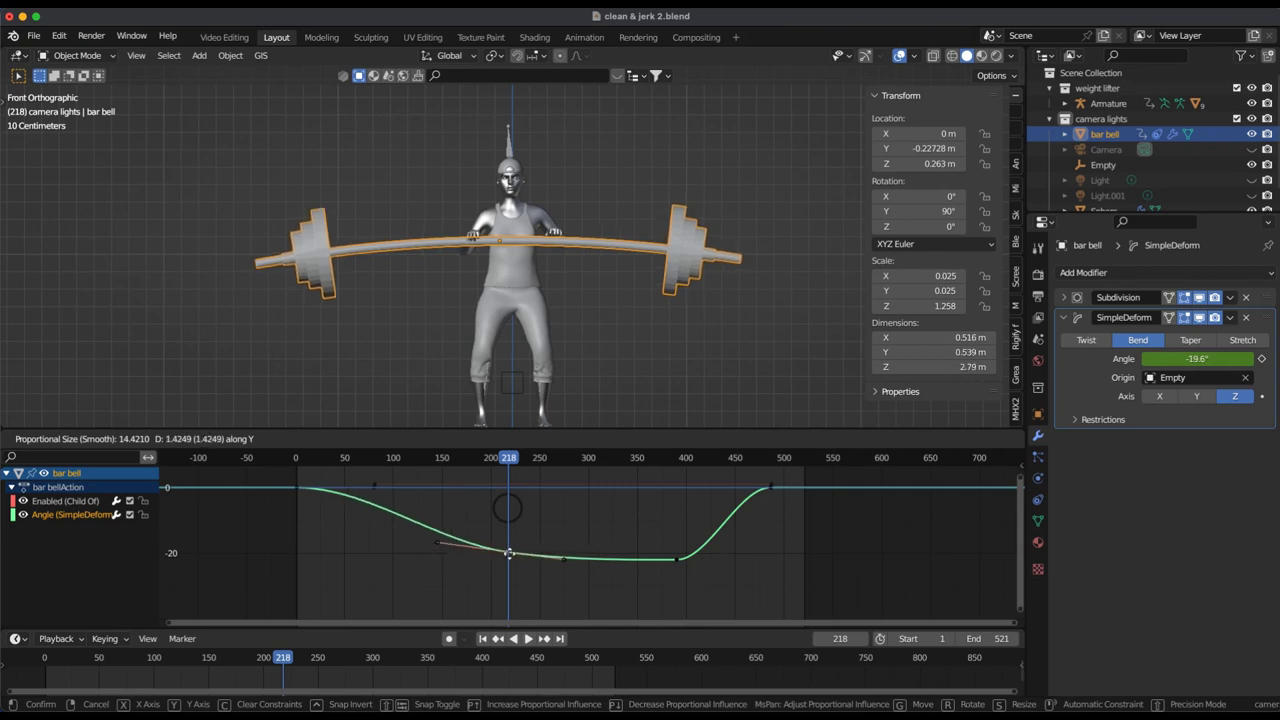
{"action": "left_click", "coordinate": [509, 549]}
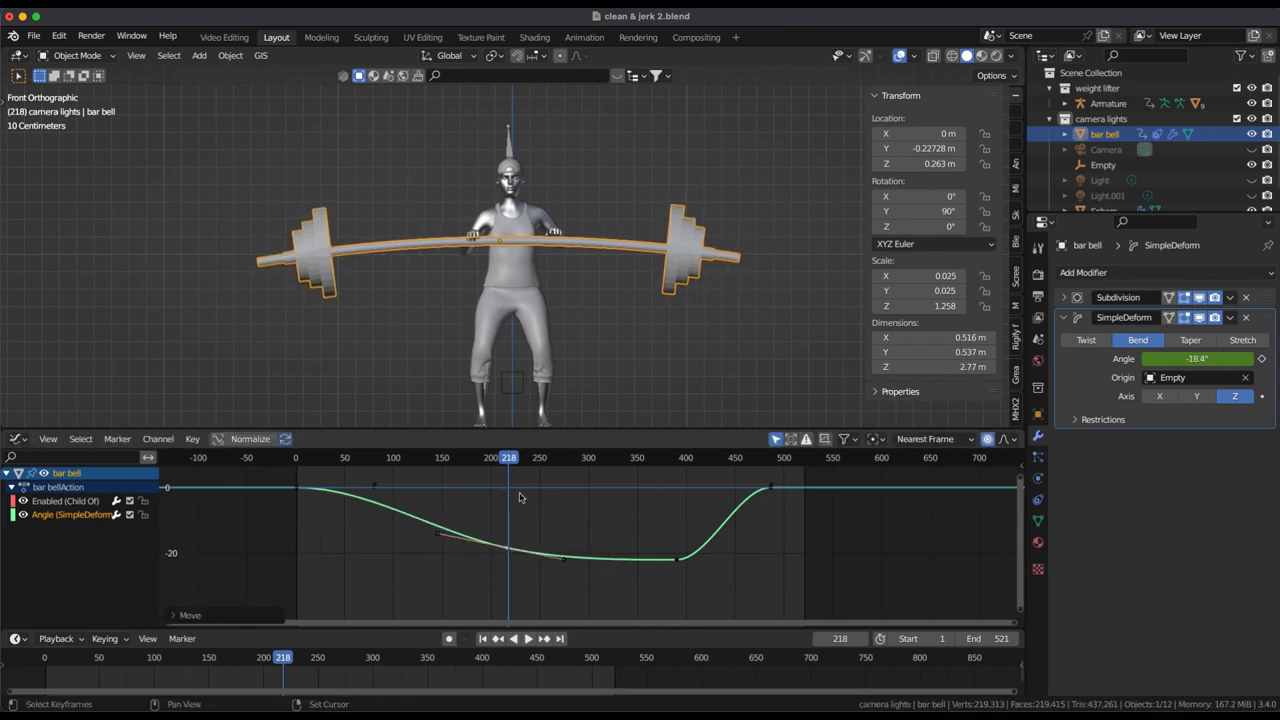
{"action": "key", "text": "shift+Left"}
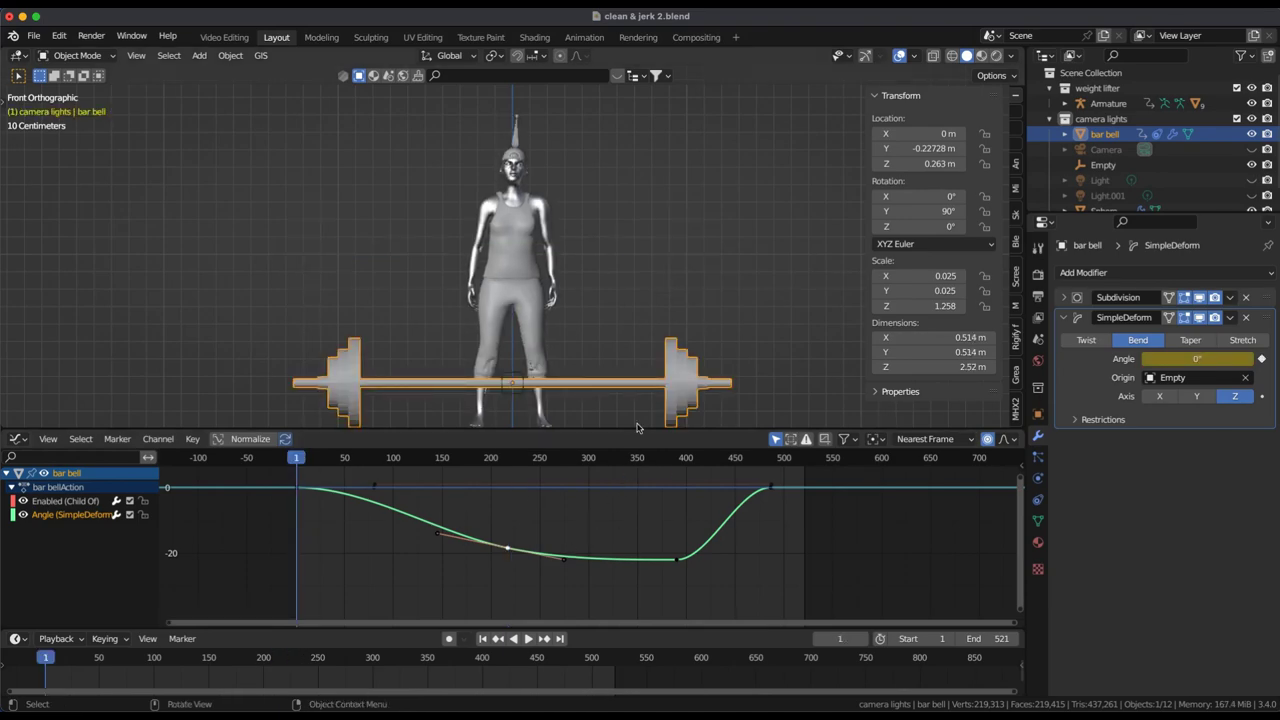
Step: Drag the viewport–graph editor border down to give the 3D viewport more room
{"action": "left_click_drag", "start_coordinate": [635, 428], "coordinate": [635, 468]}
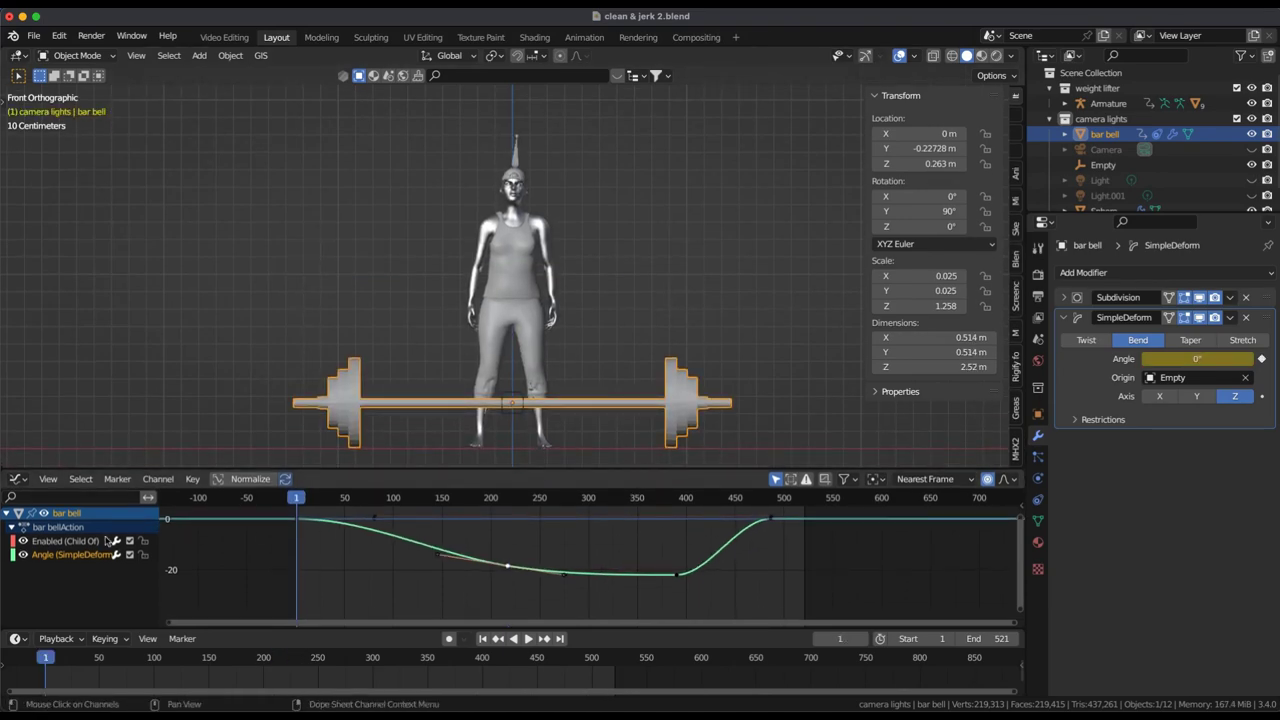